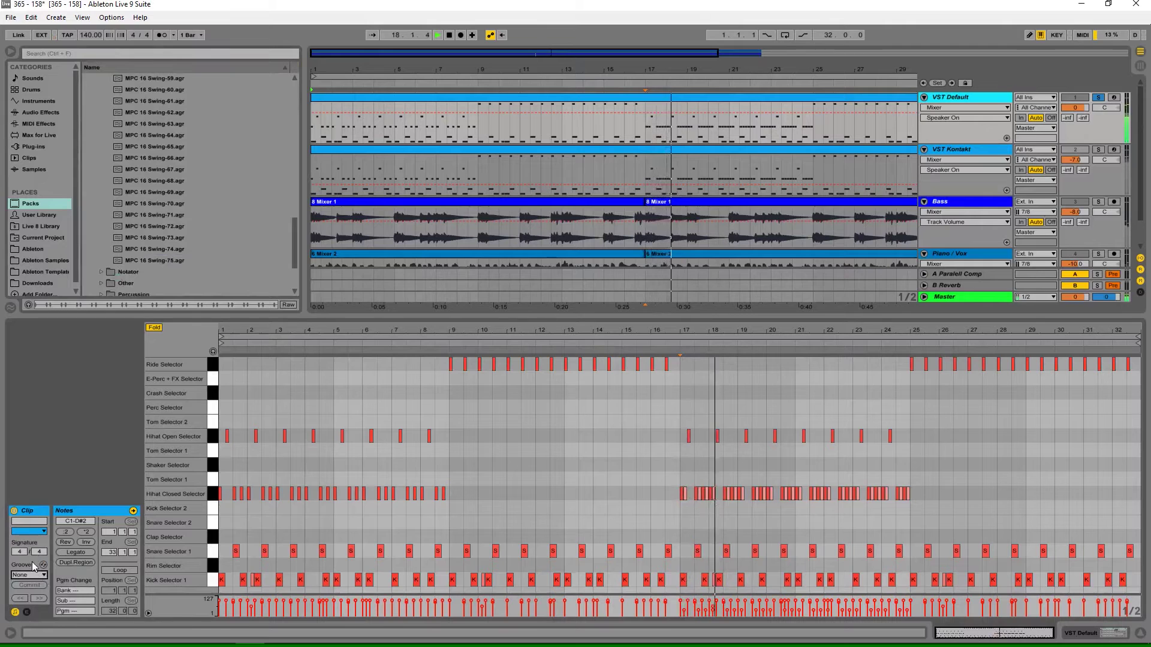
# Stop playback and open hot-swap groove browsing for the VST Default drum clip
pyautogui.press('space')
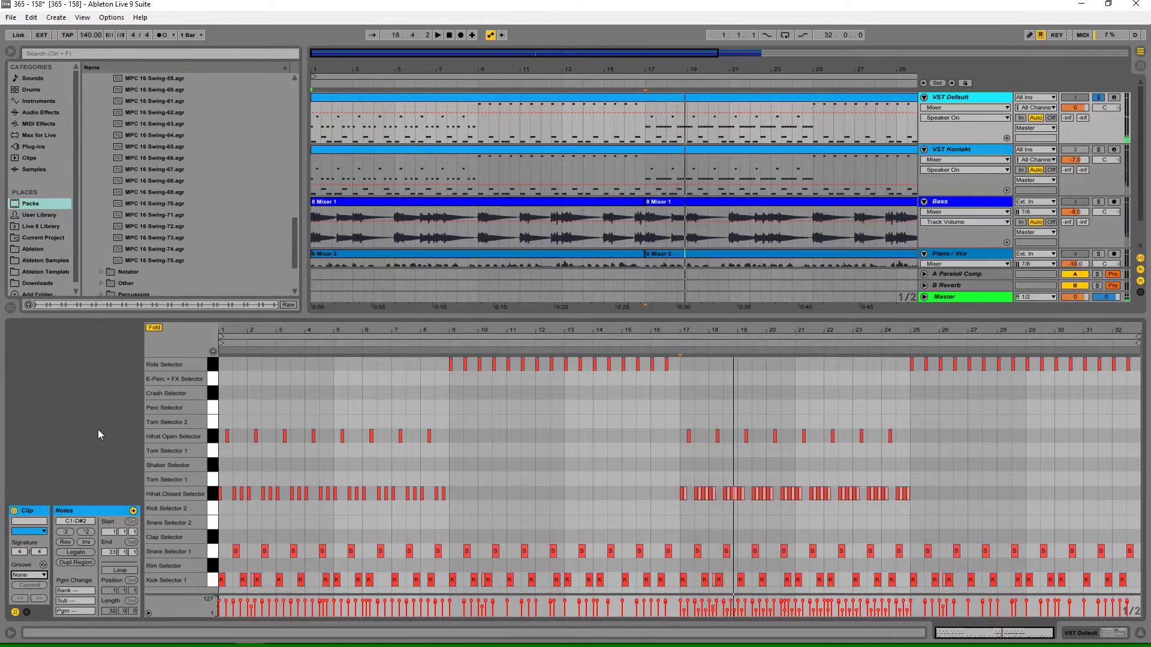
pyautogui.scroll(10, 211, 172)
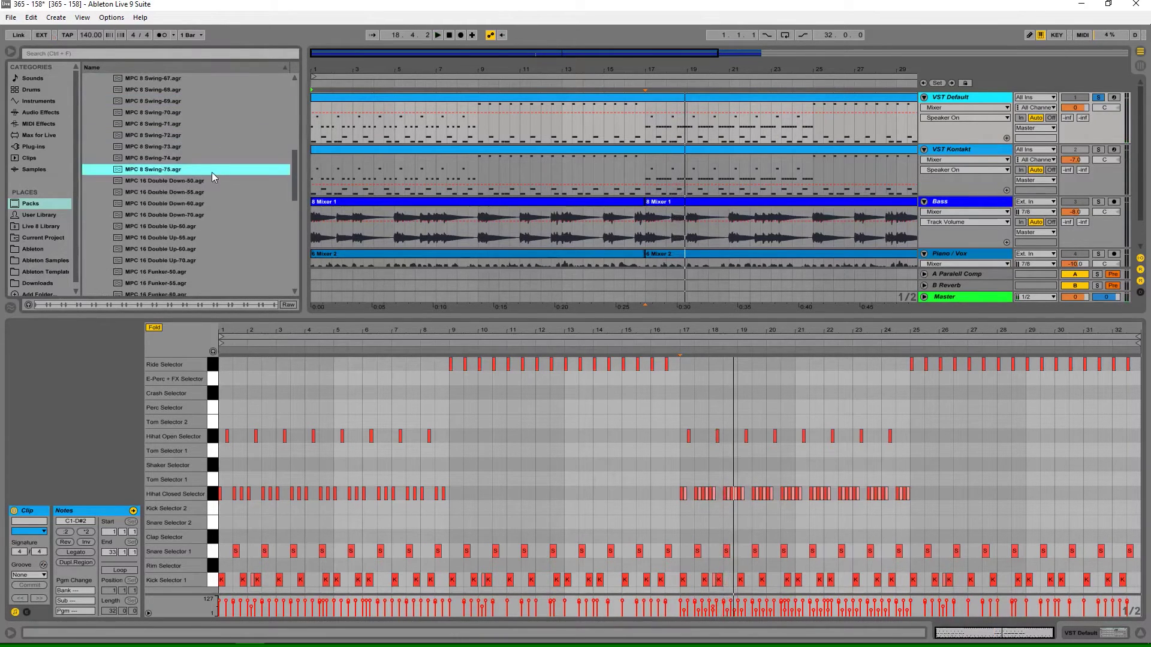
pyautogui.scroll(3, 211, 175)
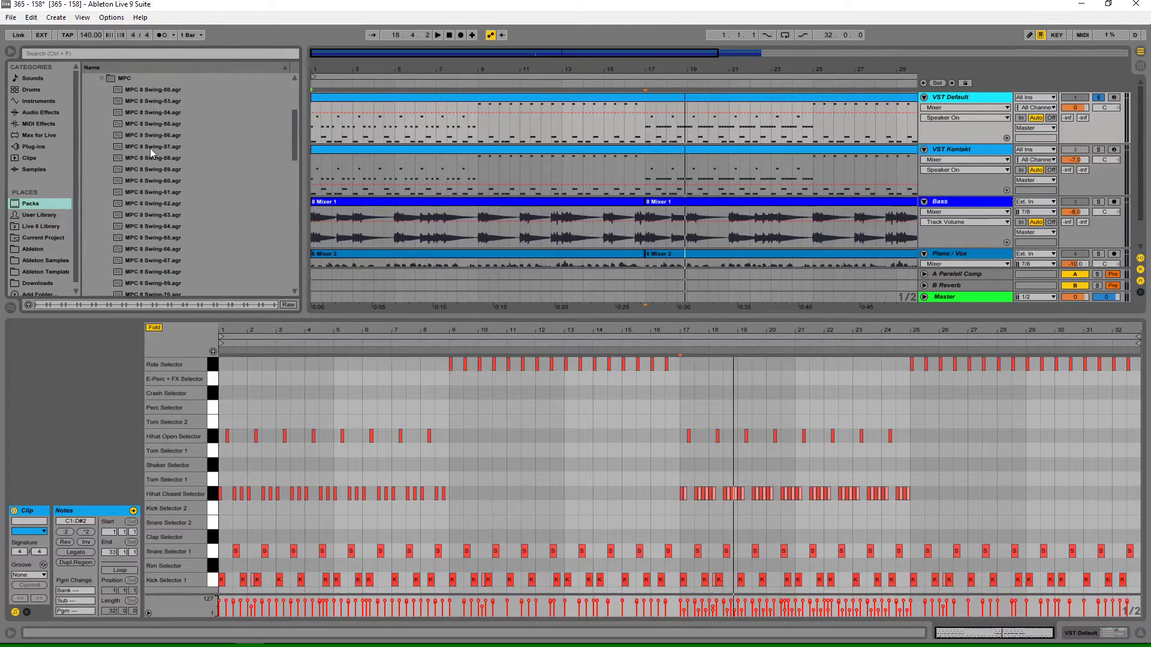
pyautogui.click(45, 564)
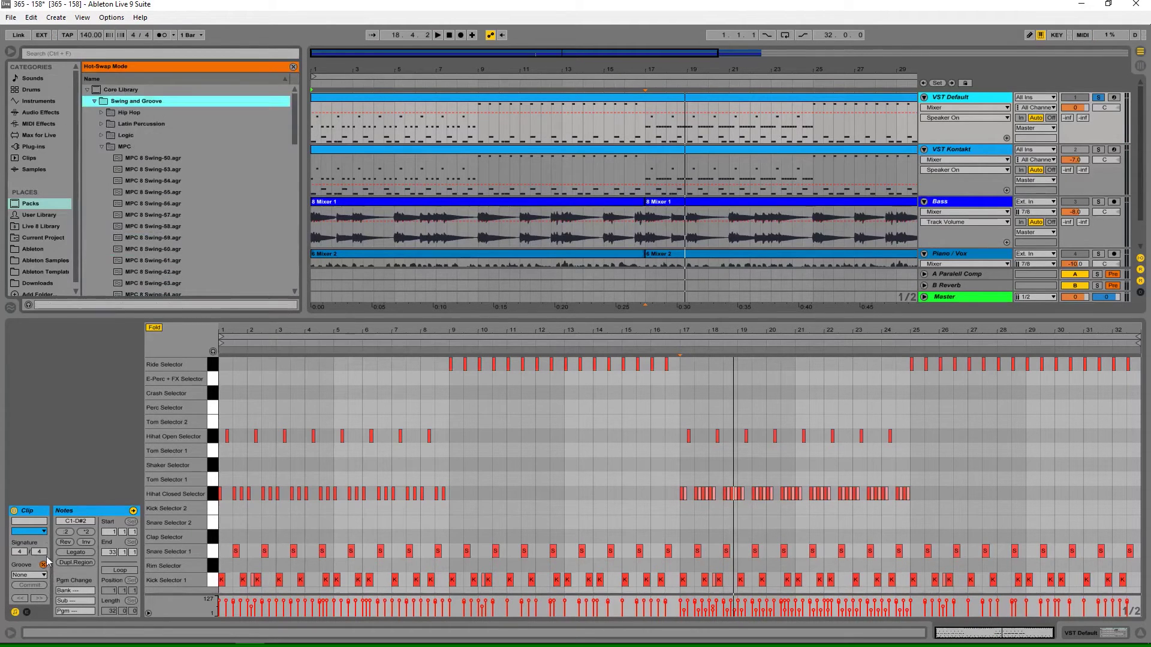
# Audition the MPC 8 Swing-50, MPC 8 Swing-63 and MPC 8 Swing-55 grooves on the VST Default drum clip
pyautogui.doubleClick(173, 157)
pyautogui.press('space')
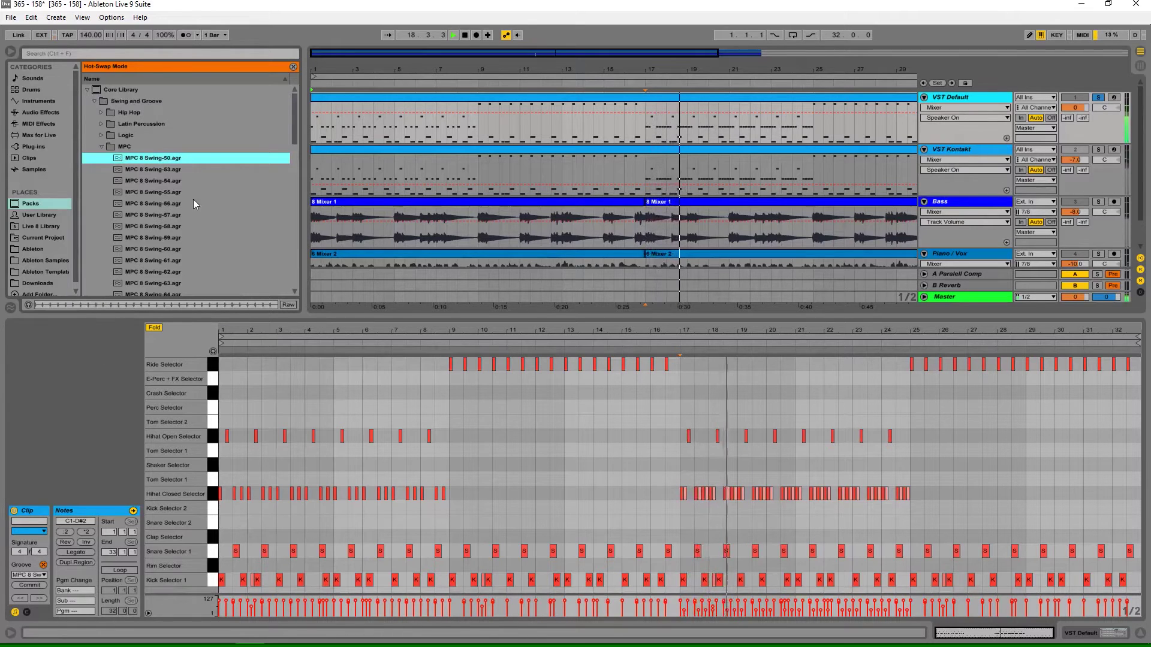
pyautogui.scroll(-2, 193, 199)
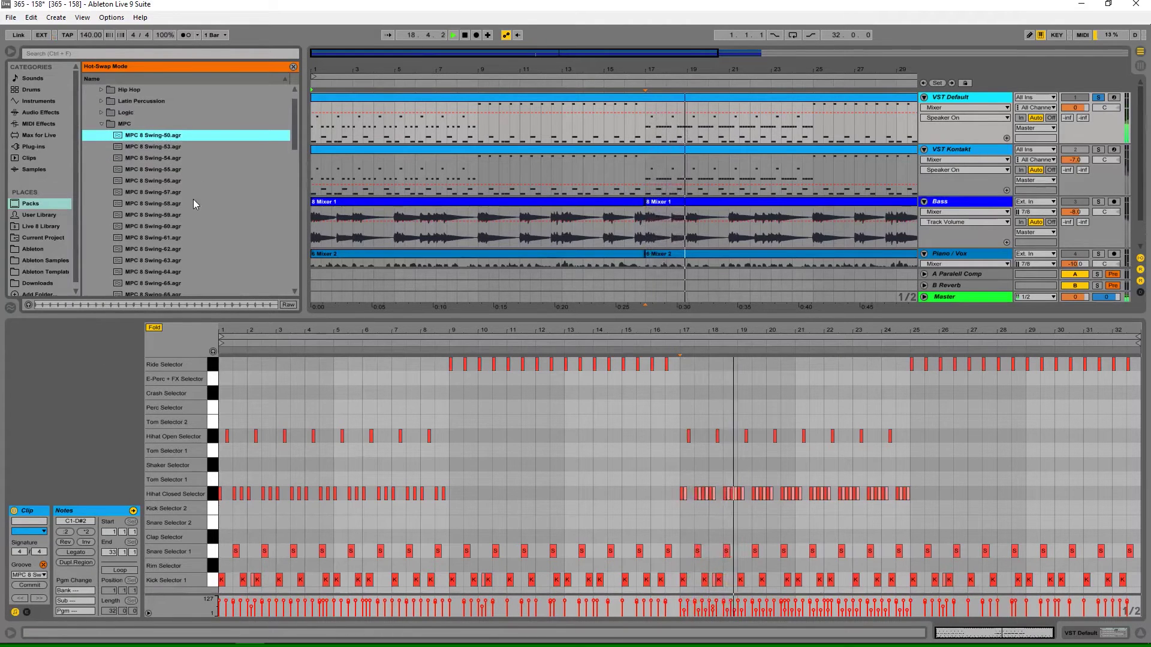
pyautogui.doubleClick(186, 260)
pyautogui.press('space')
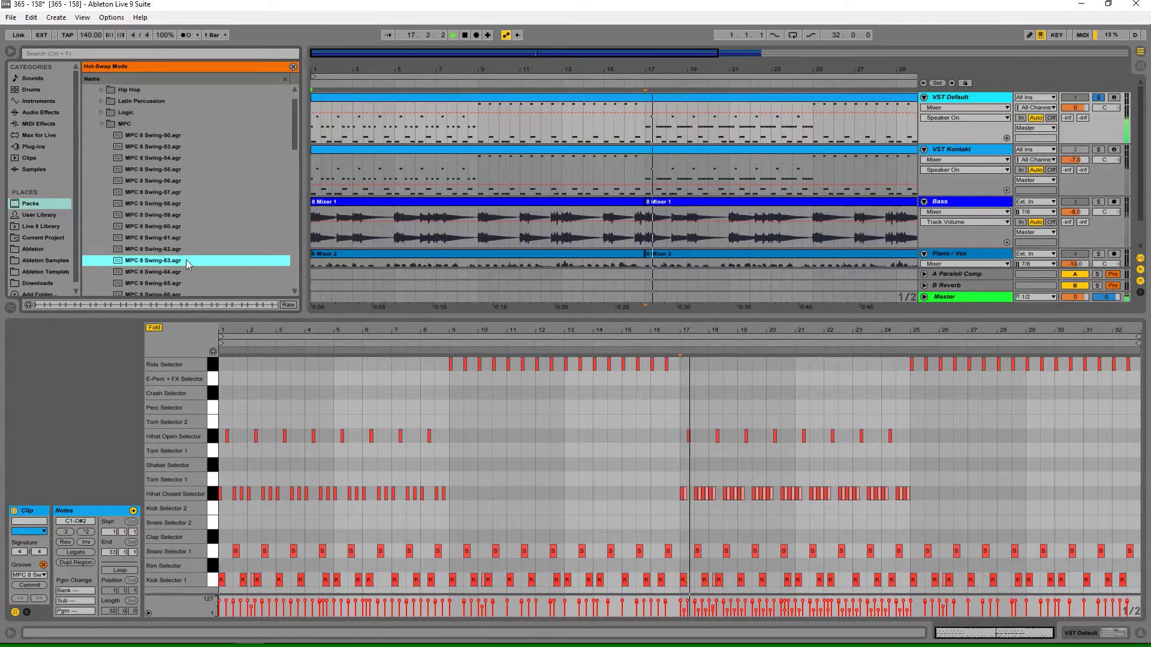
pyautogui.press('space')
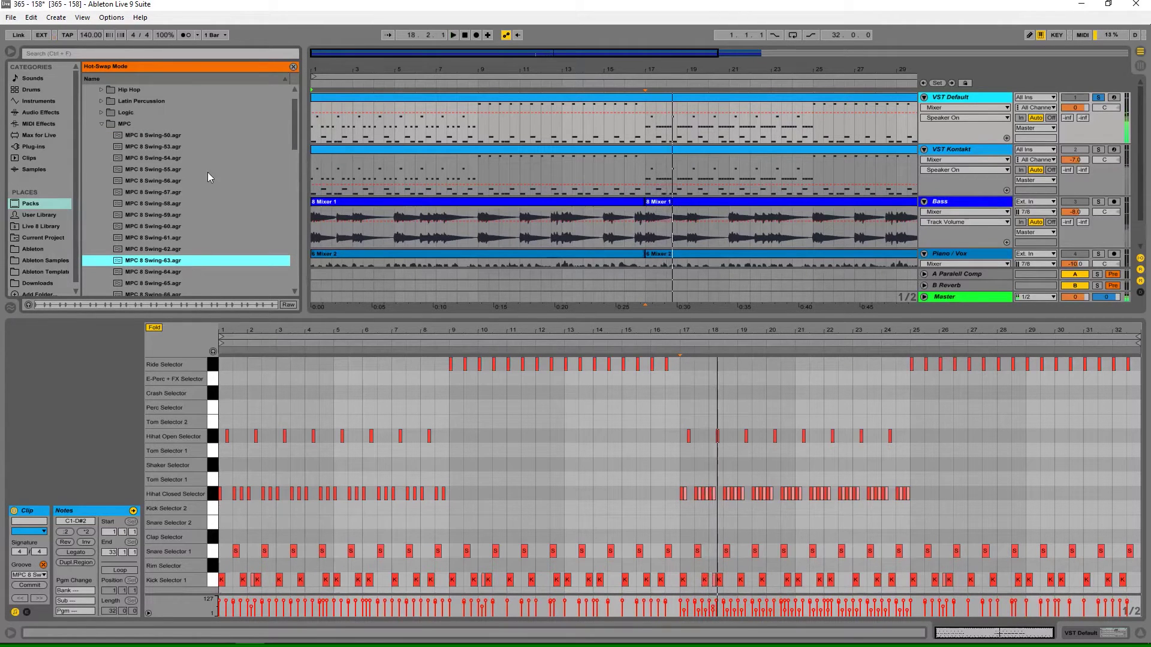
pyautogui.doubleClick(209, 169)
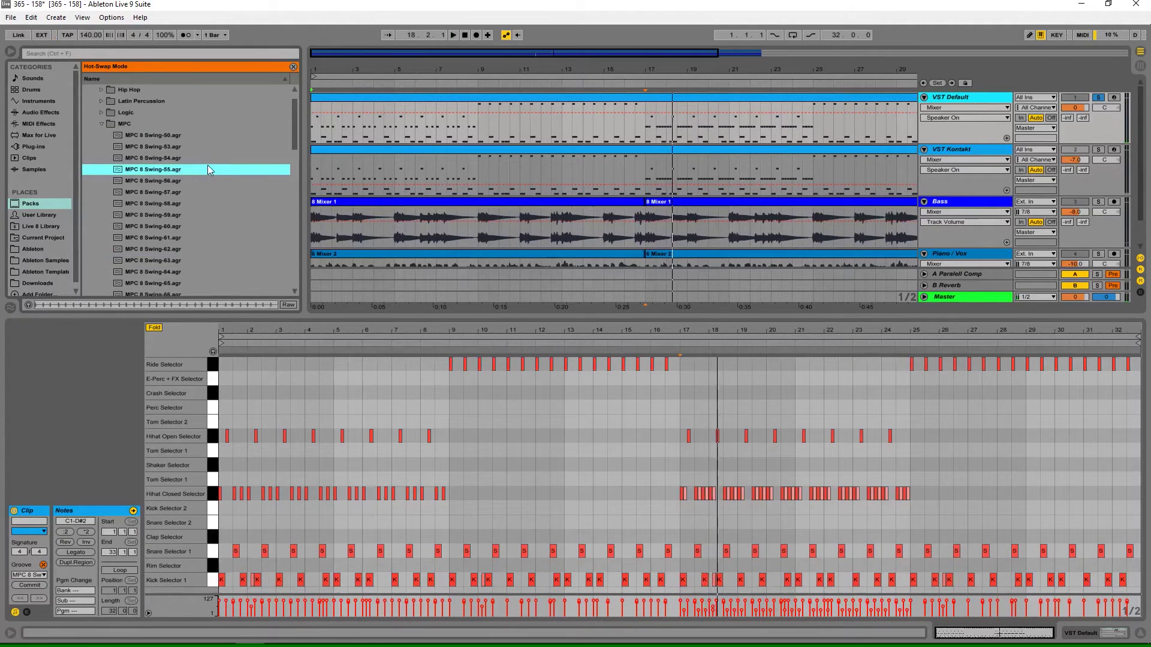
pyautogui.press('space')
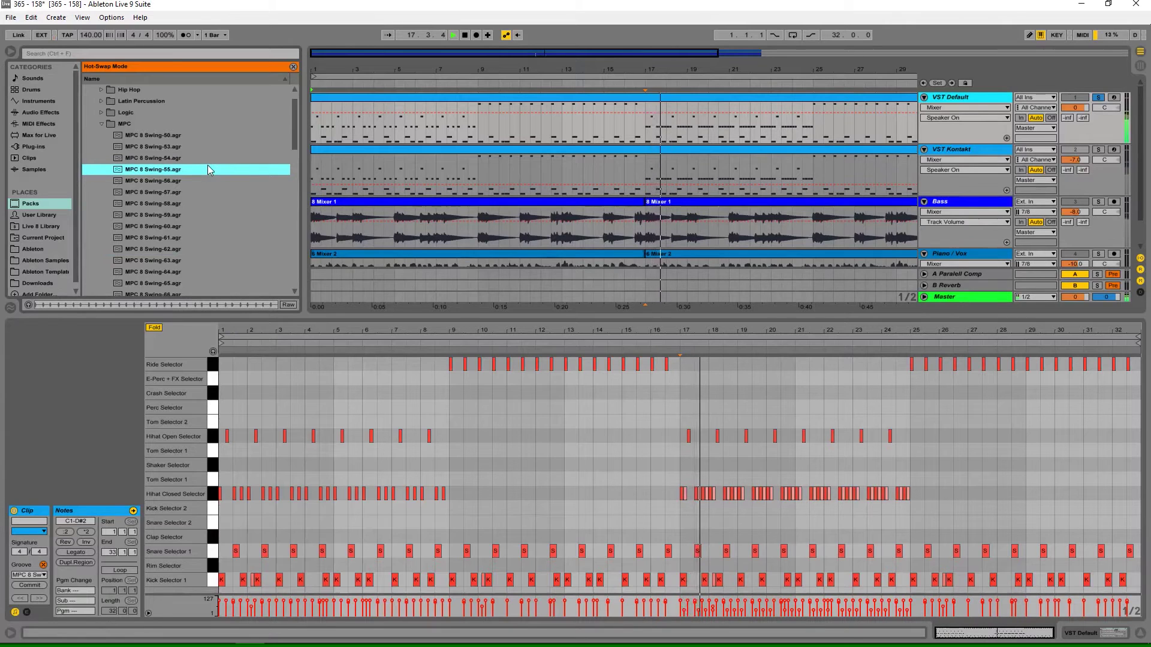
pyautogui.press('space')
# Audition the MPC 8 Swing-53 groove on the VST Default clip and commit it to the notes
pyautogui.doubleClick(203, 148)
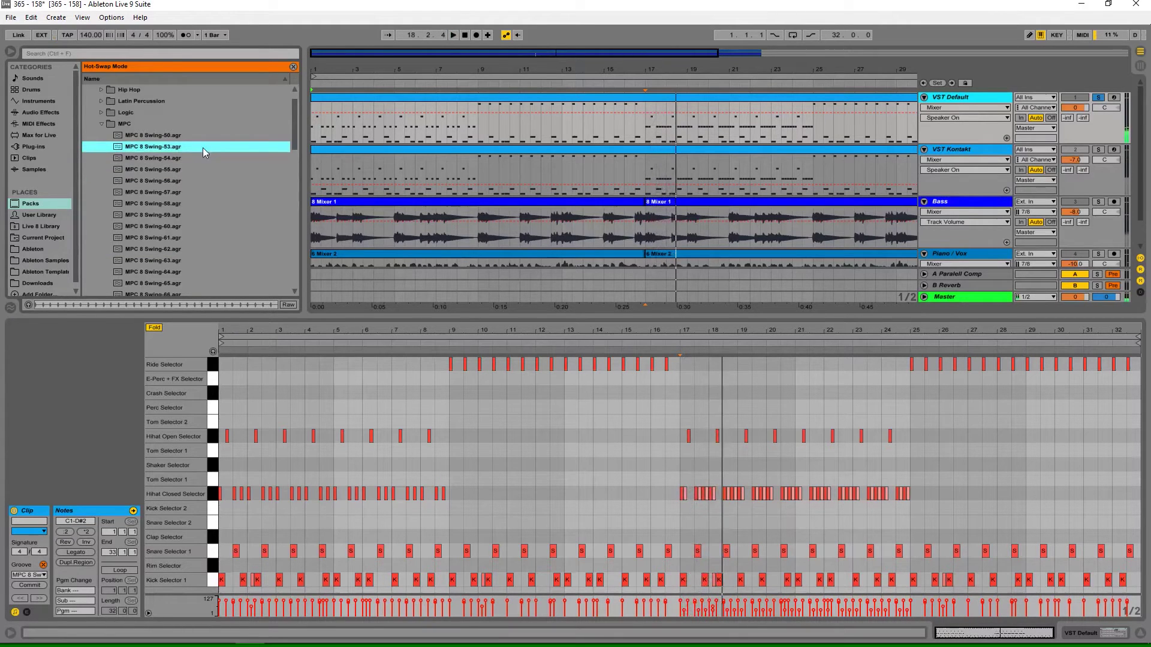
pyautogui.press('space')
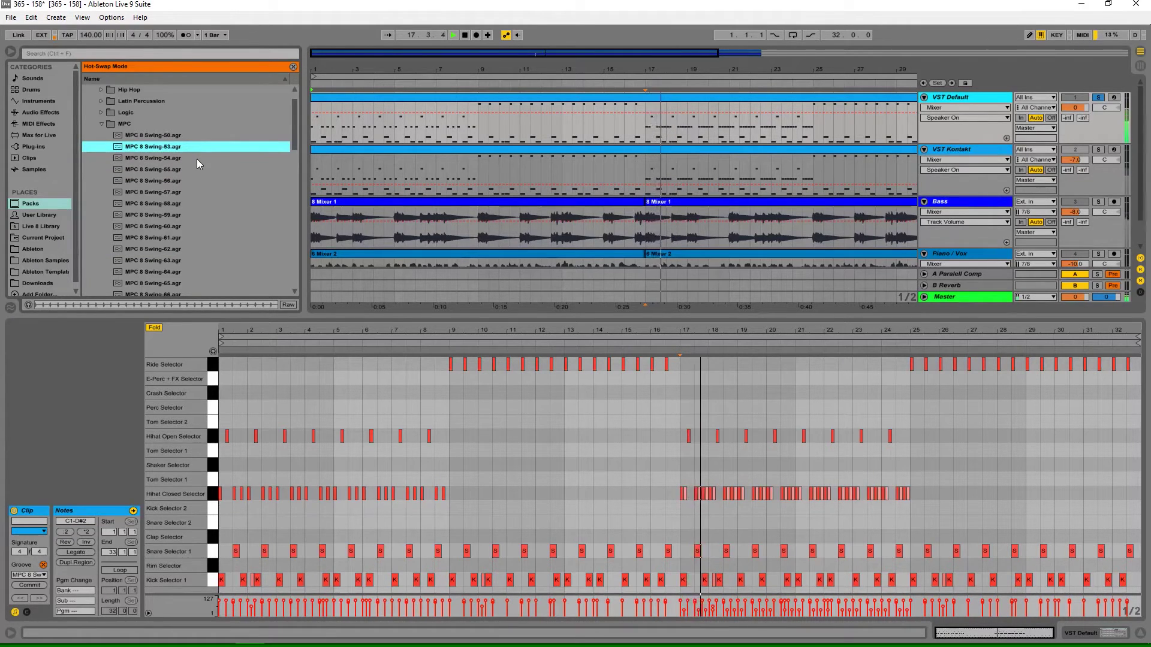
pyautogui.press('space')
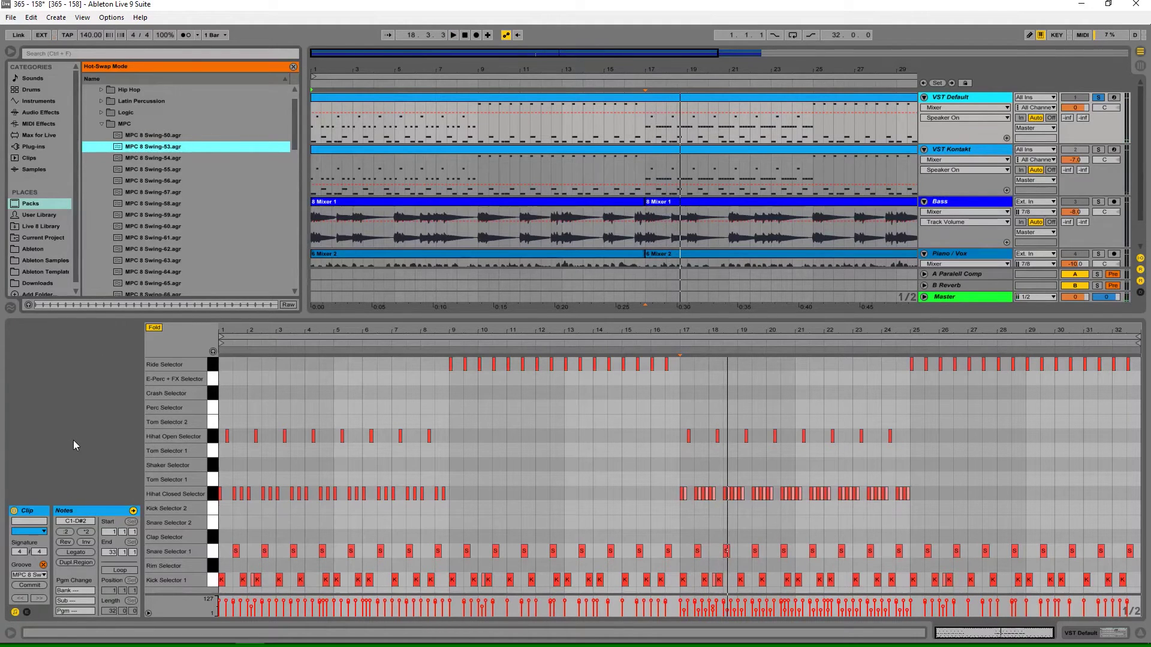
pyautogui.click(43, 566)
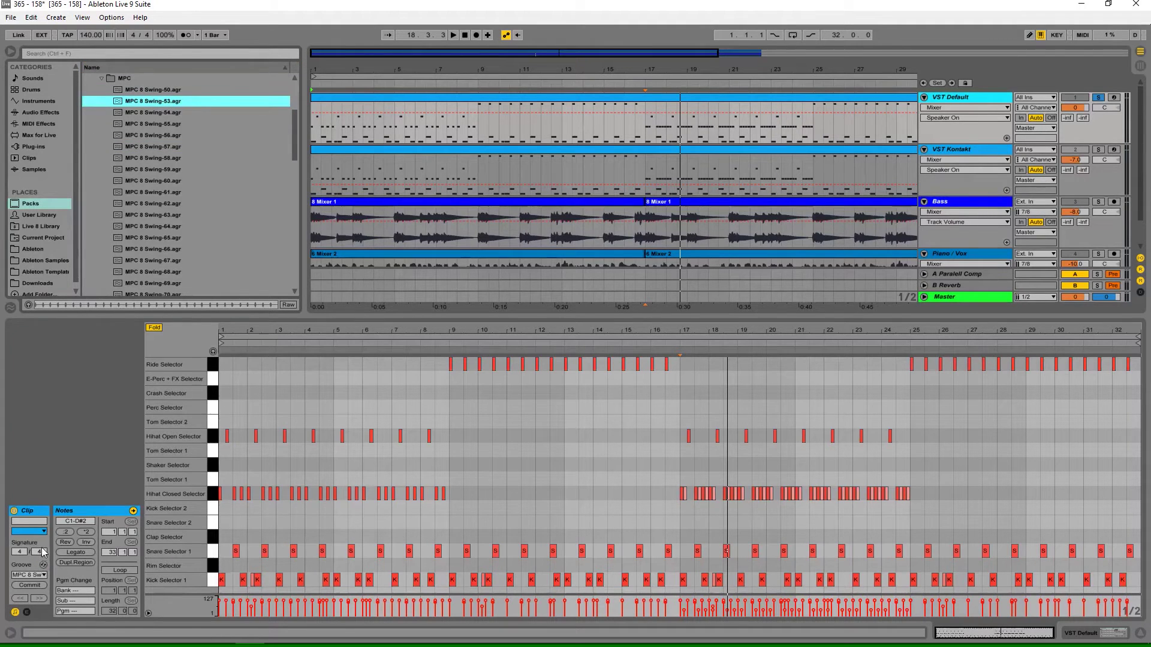
pyautogui.click(39, 584)
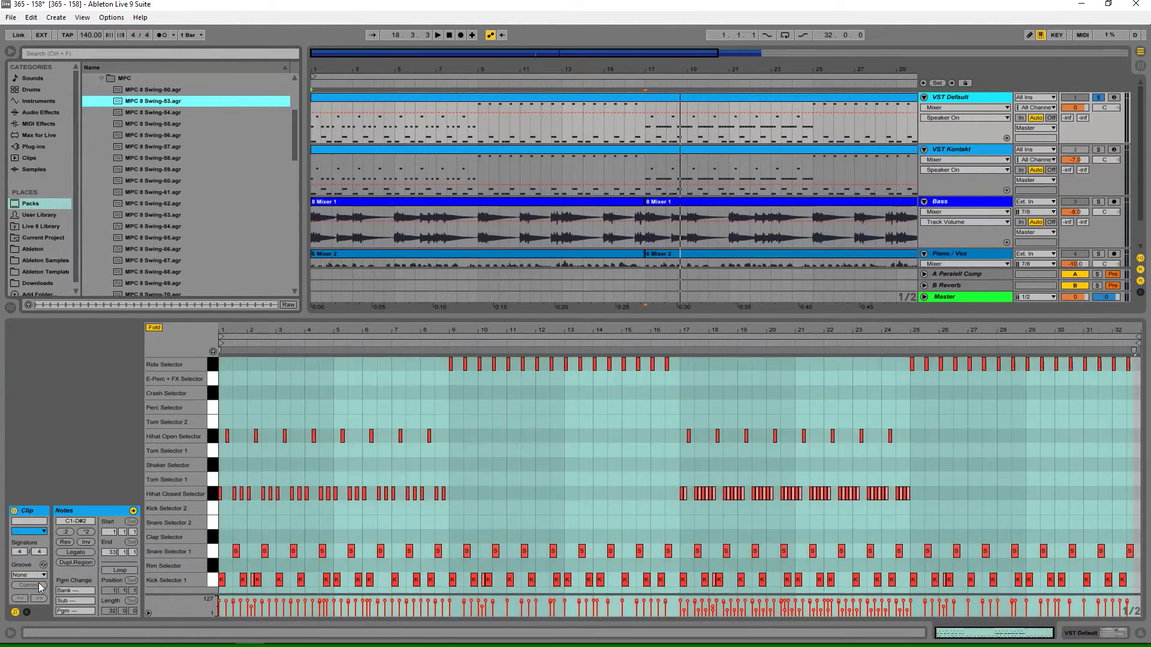
# Examine the timing of the committed hi-hat and kick notes around bar 19 of the VST Default clip
pyautogui.click(635, 450)
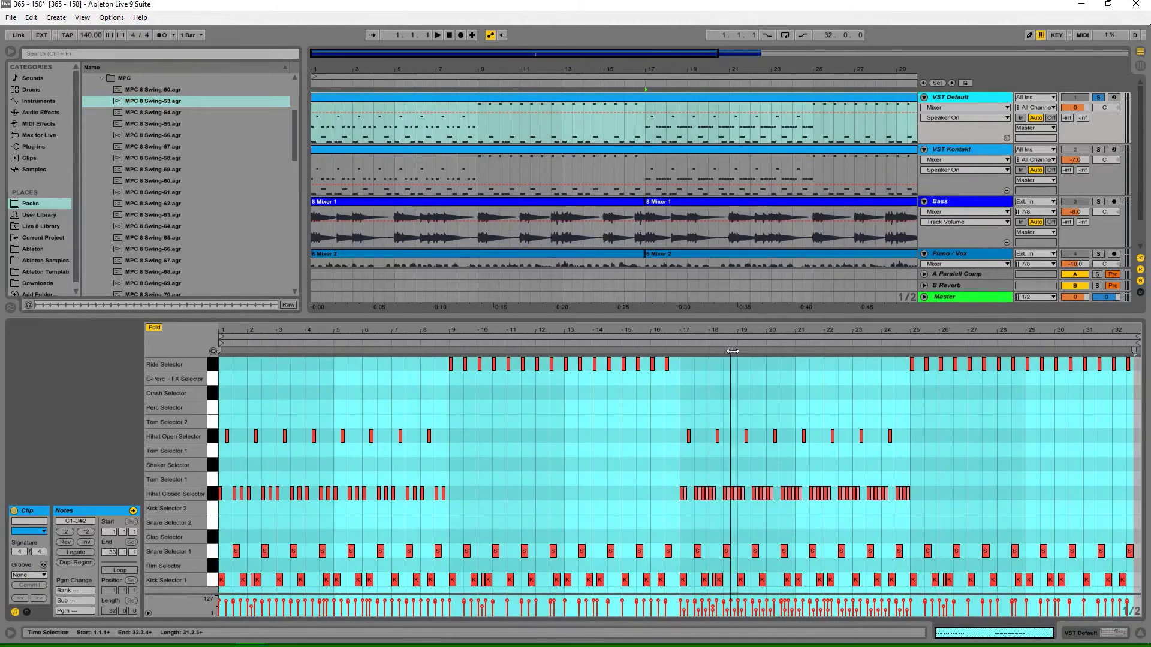
pyautogui.moveTo(745, 330); pyautogui.dragTo(745, 575)
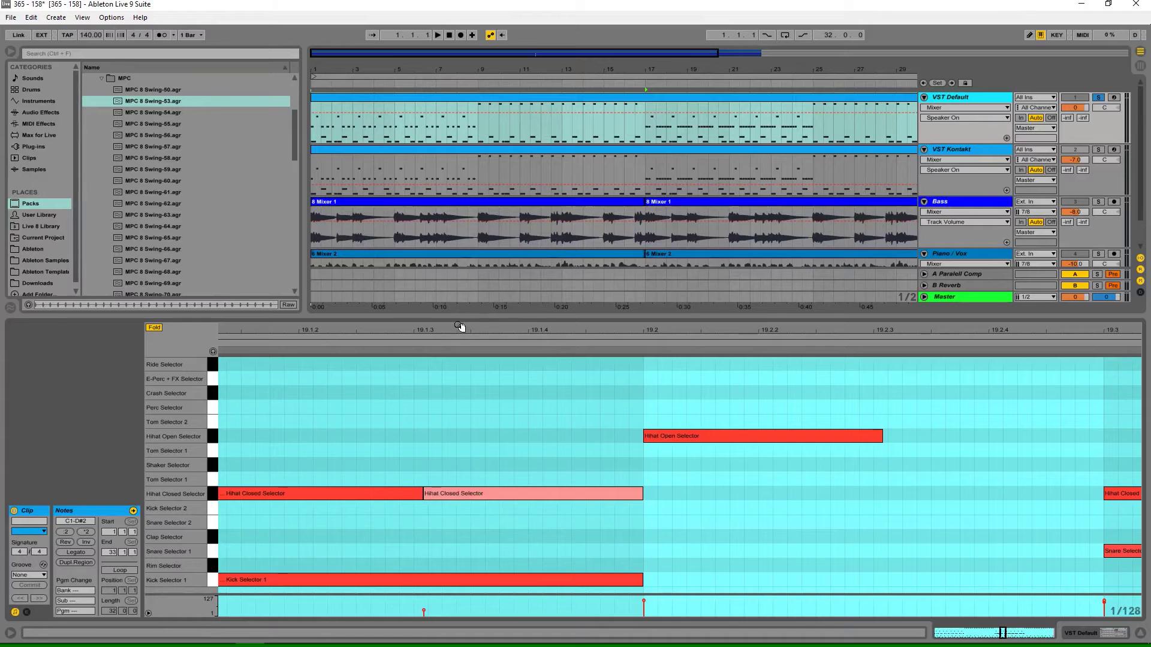
pyautogui.moveTo(457, 329); pyautogui.dragTo(676, 329)
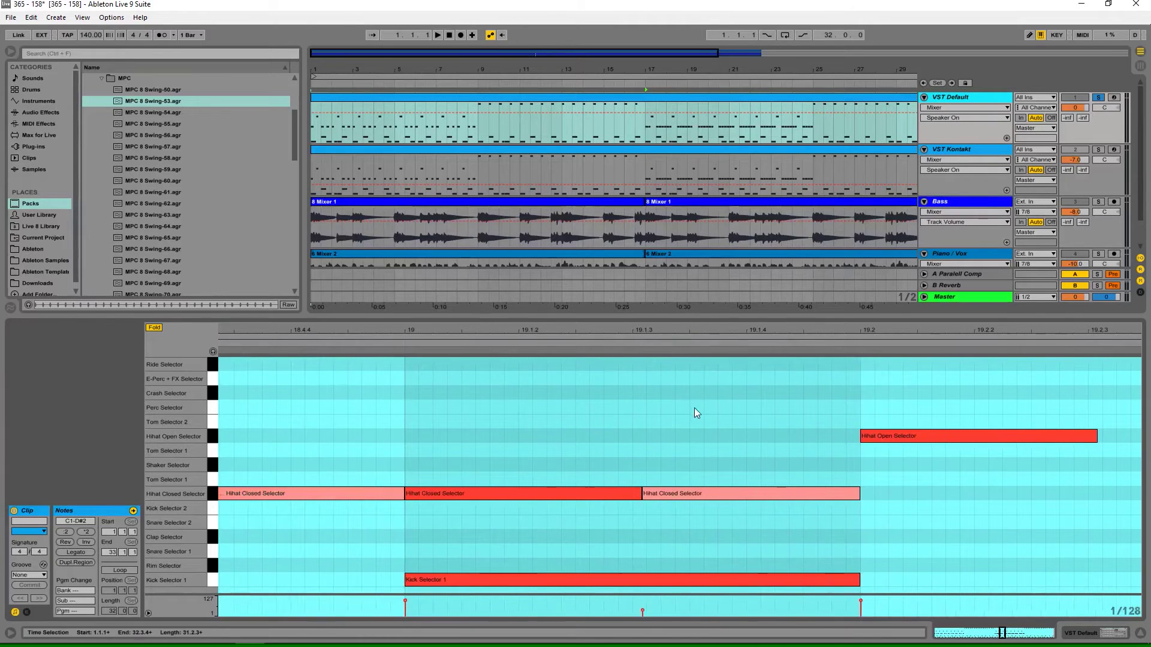
pyautogui.hotkey('ctrl', 'z')
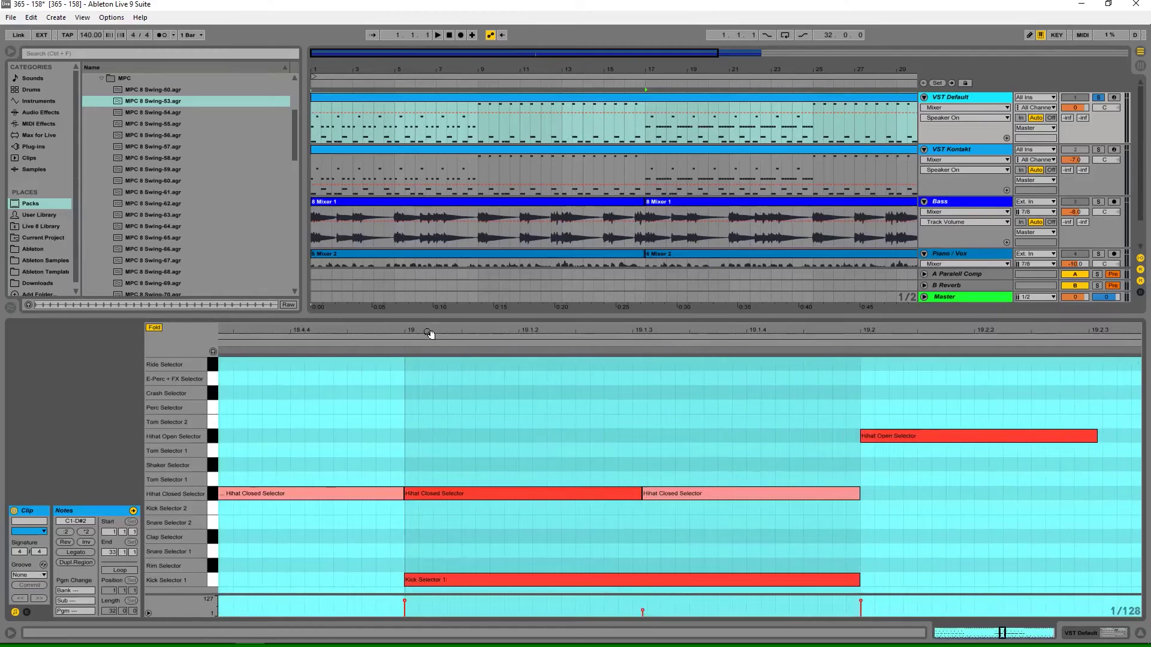
pyautogui.moveTo(429, 333); pyautogui.dragTo(738, 330)
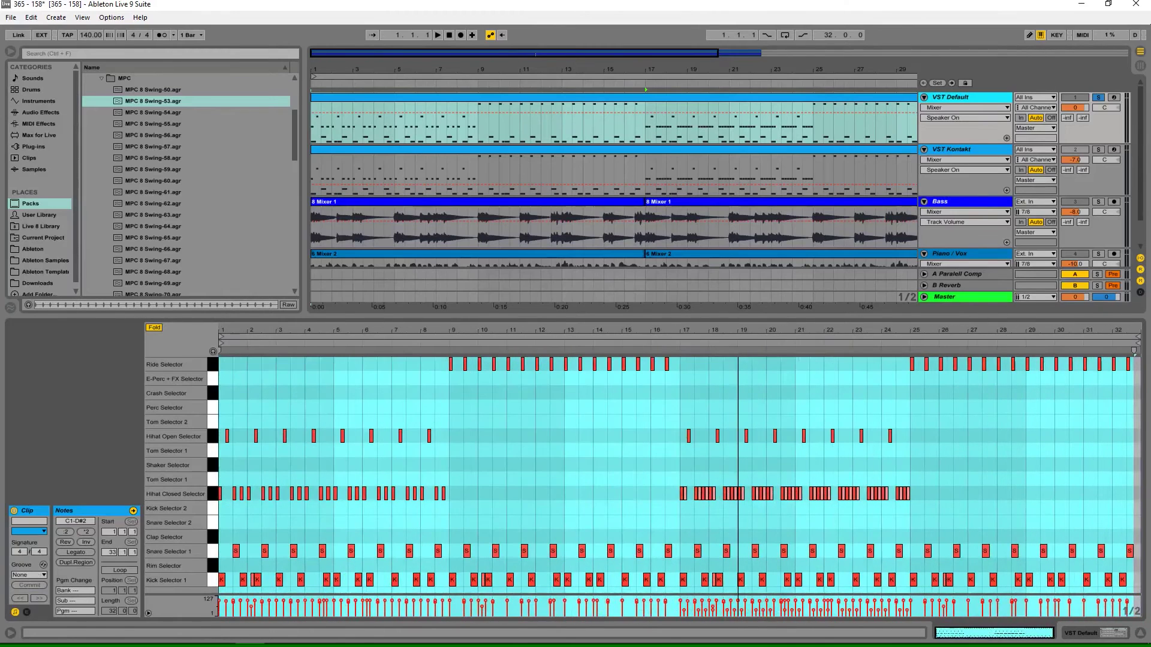
# Switch the solo from VST Default to VST Kontakt and audition the Kontakt drum clip from bar 17
pyautogui.click(671, 392)
pyautogui.press('space')
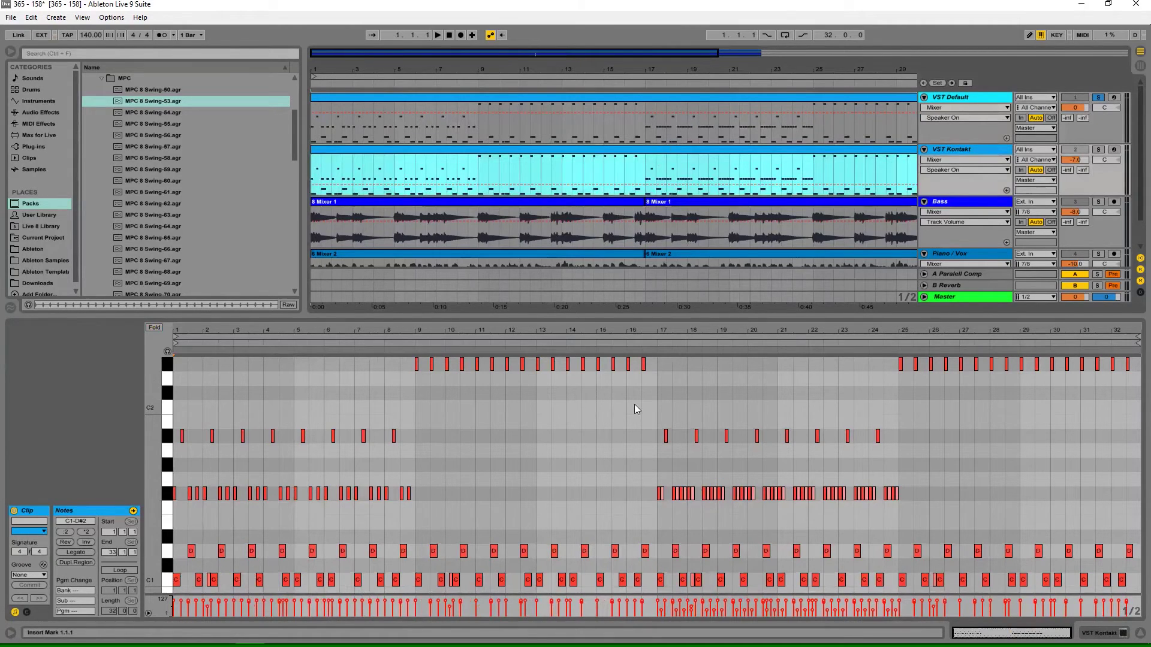
pyautogui.click(1097, 98)
pyautogui.click(1100, 152)
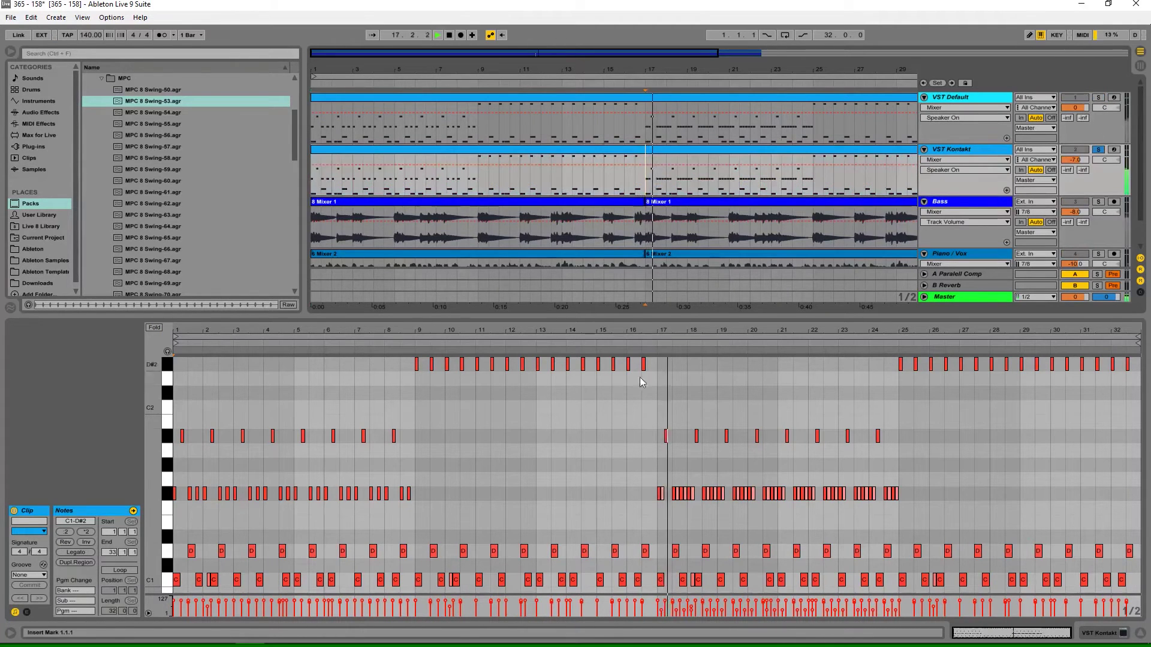
pyautogui.press('space')
# Set the VST Kontakt clip's groove to MPC 8 Swing-53, audition it, and commit the groove to the notes
pyautogui.click(40, 576)
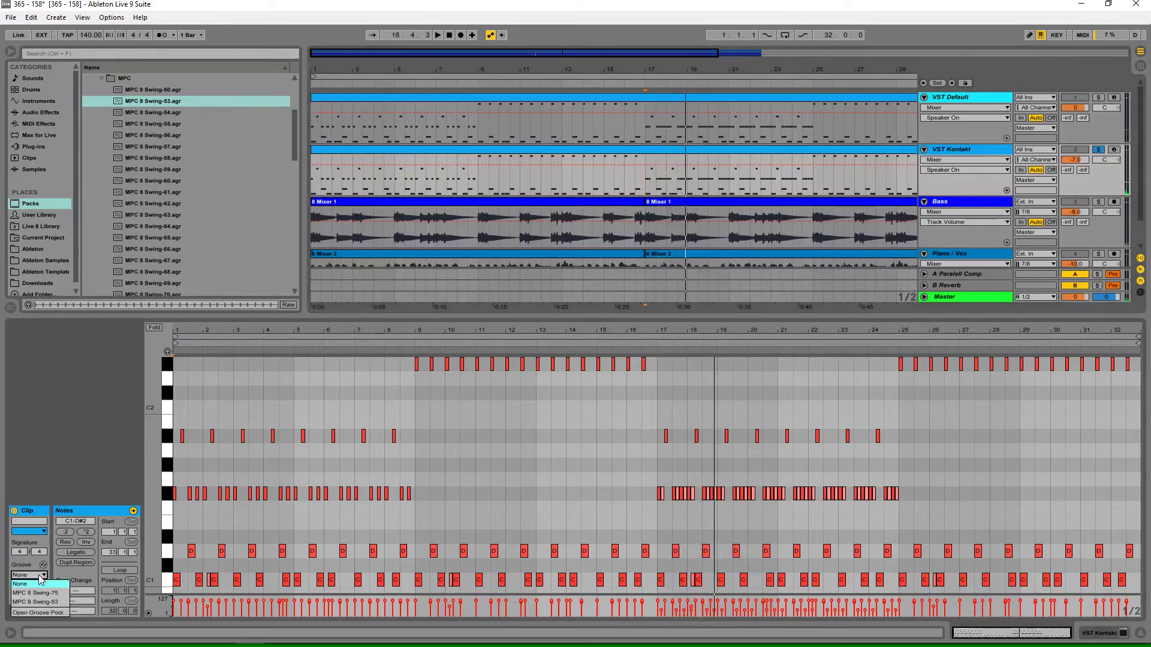
pyautogui.click(64, 603)
pyautogui.press('space')
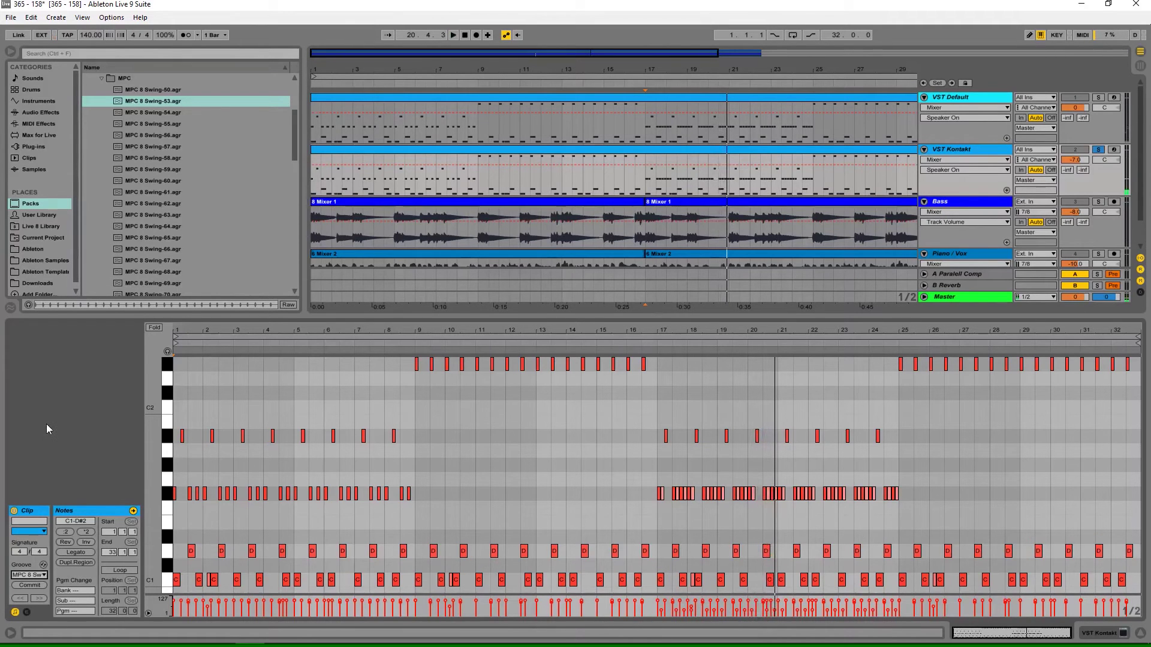
pyautogui.click(28, 585)
# Play the VST Kontakt clip from bar 17 and turn off that track's solo
pyautogui.click(661, 401)
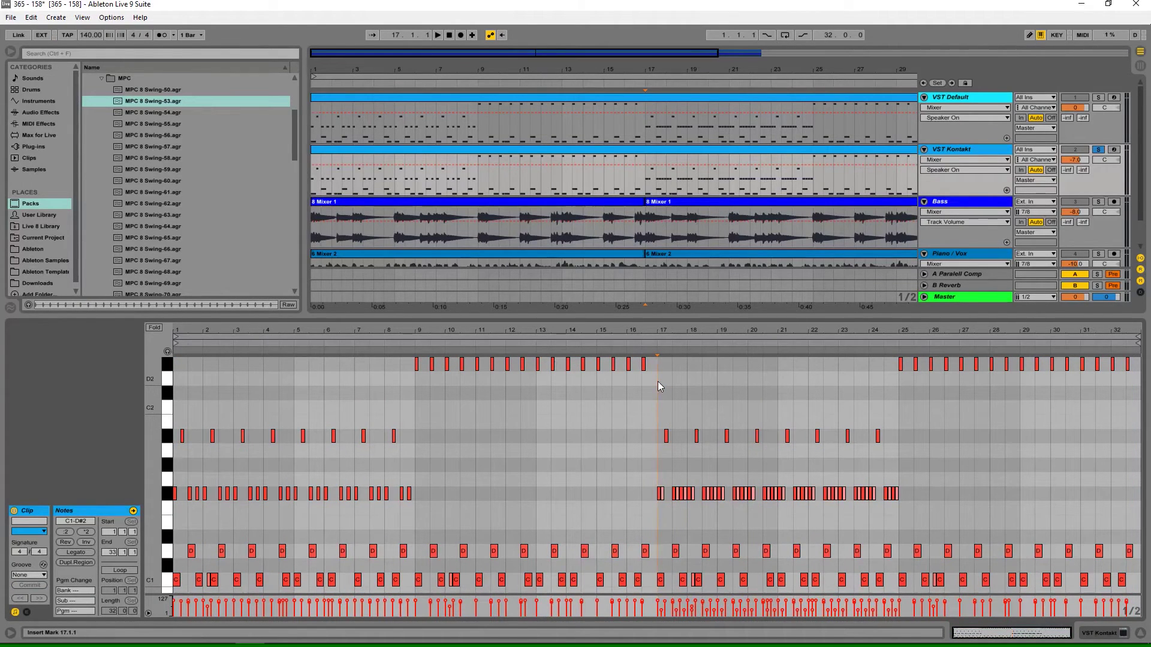
pyautogui.press('space')
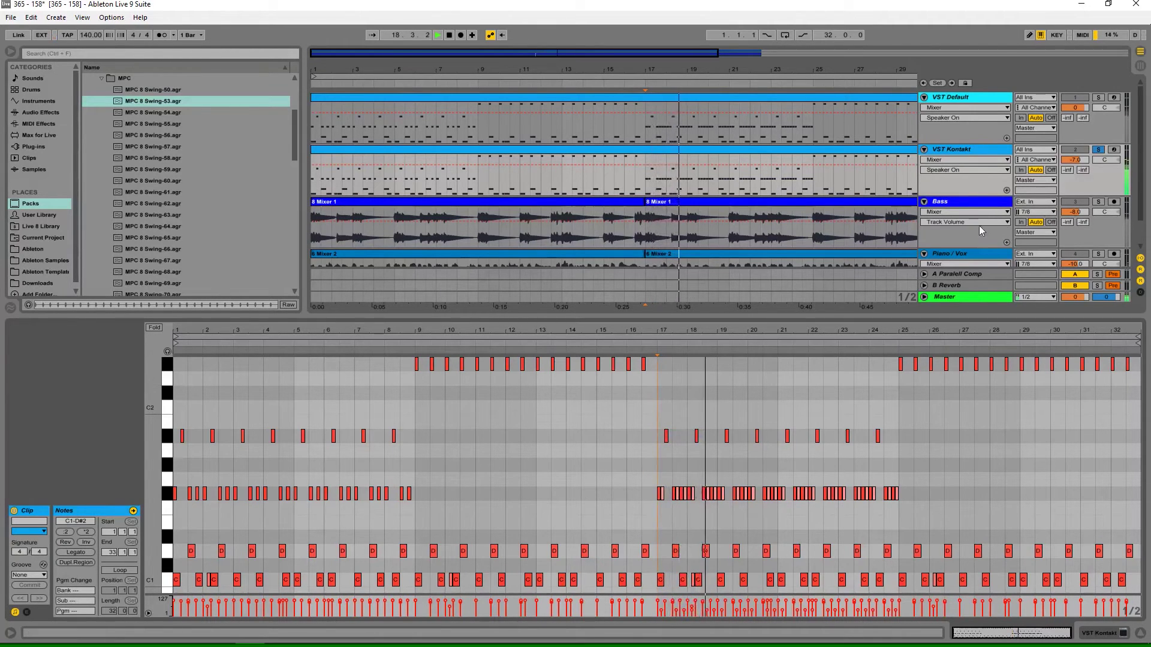
pyautogui.click(1097, 149)
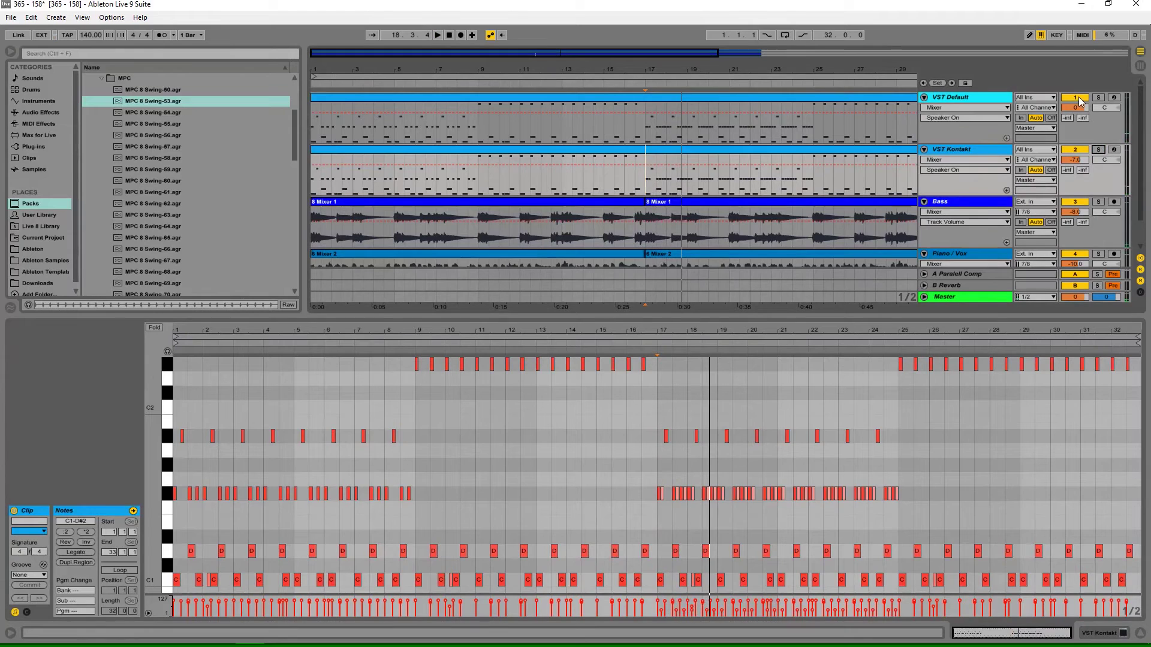
# Compare VST Default and VST Kontakt in the full mix by toggling their activators, ending with VST Default on and VST Kontakt off
pyautogui.click(1077, 150)
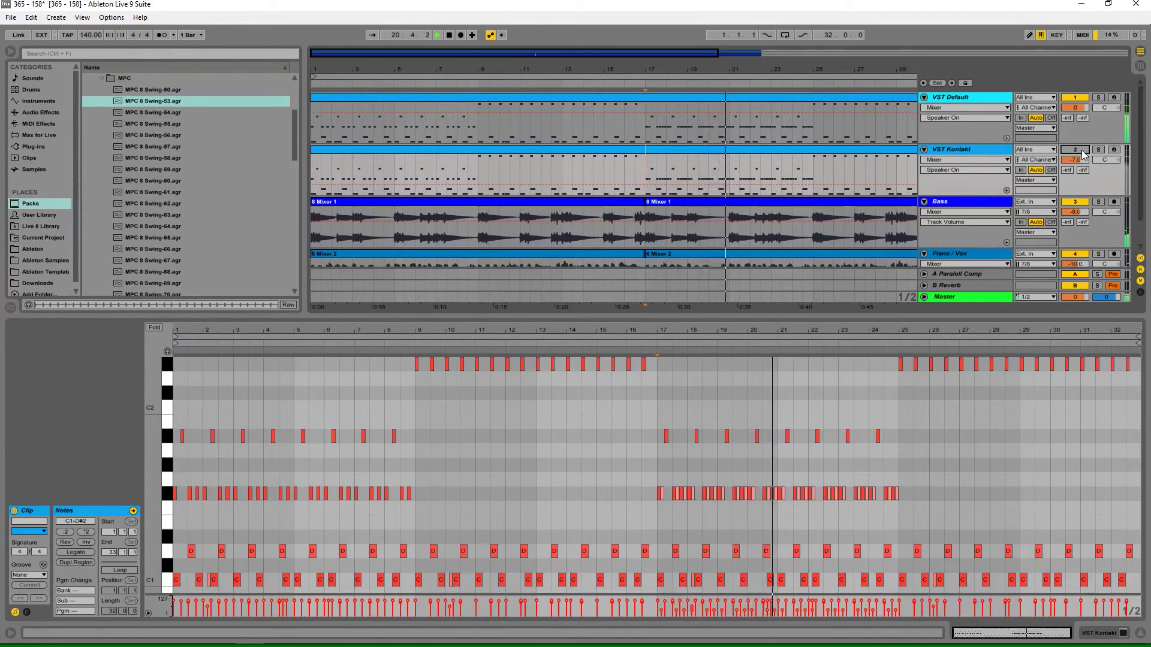
pyautogui.click(1077, 98)
pyautogui.click(1077, 151)
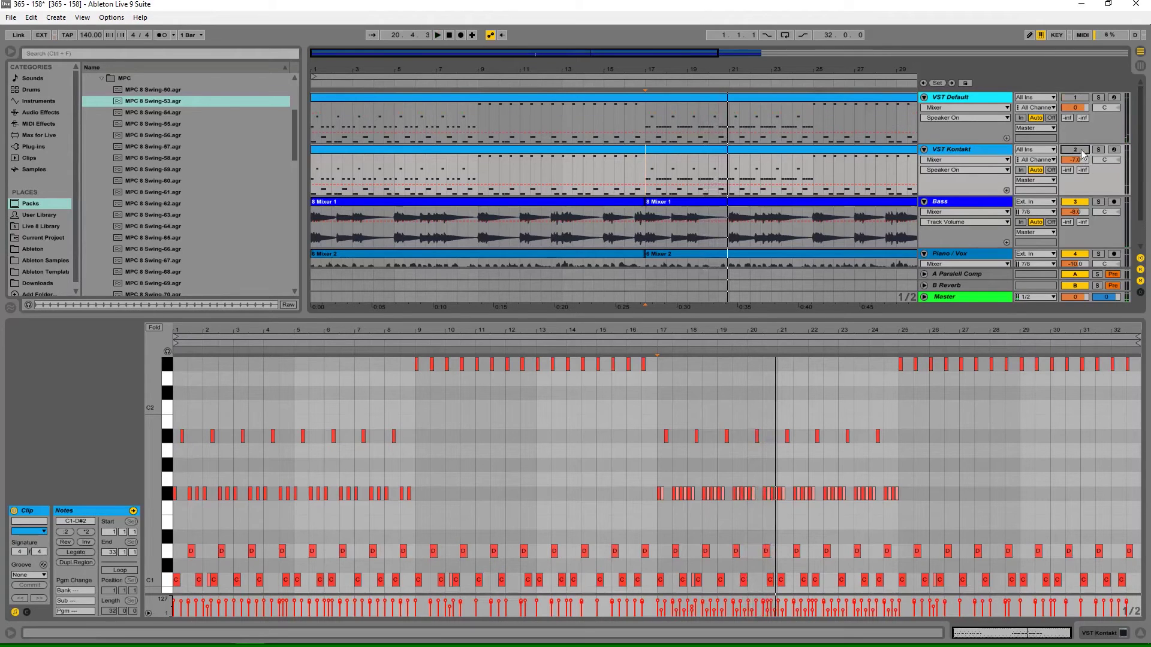
pyautogui.press('space')
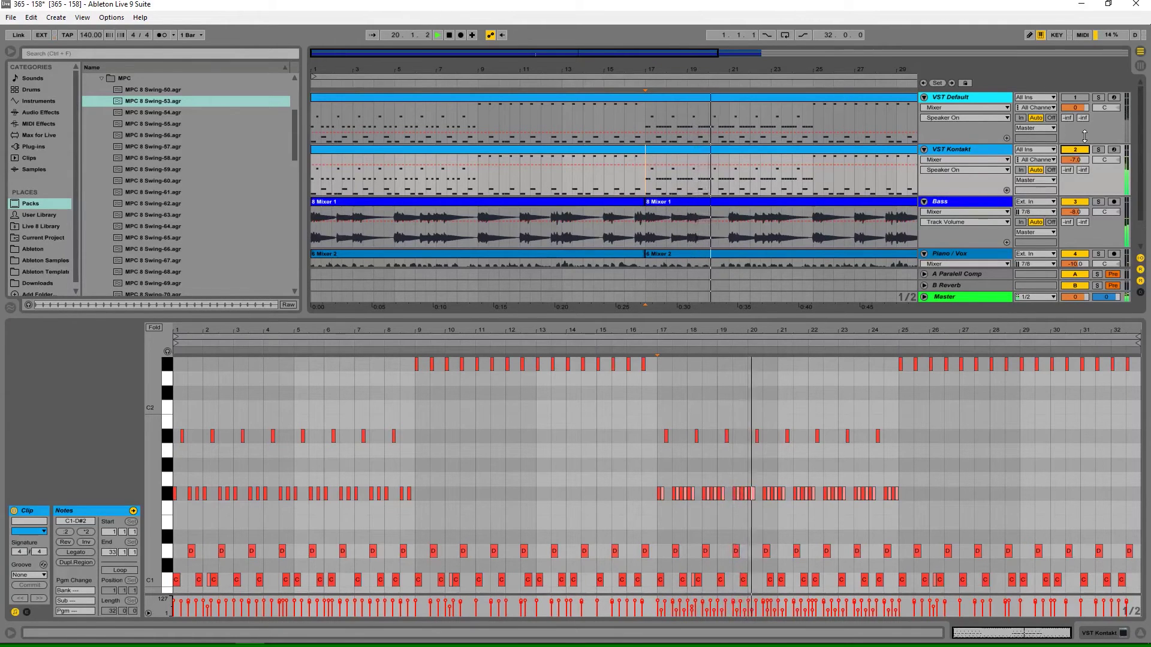
pyautogui.click(1086, 149)
pyautogui.click(1086, 97)
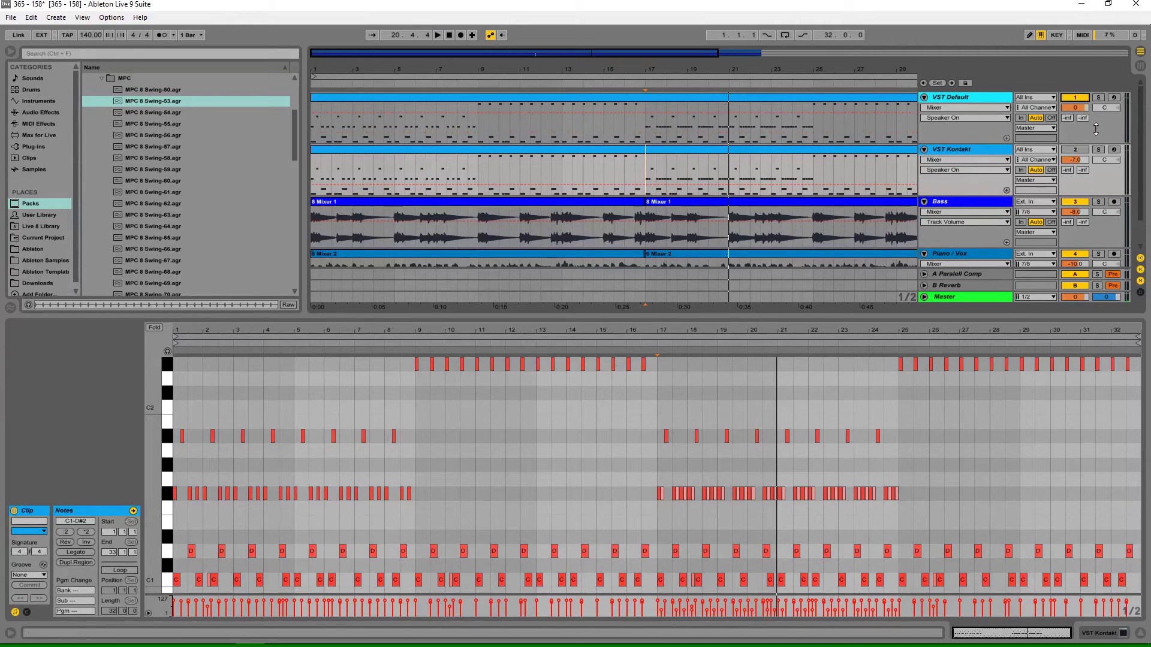
# Audition the VST Default track in the mix and load the 08 House Of Cards groove onto its clip
pyautogui.click(983, 96)
pyautogui.press('space')
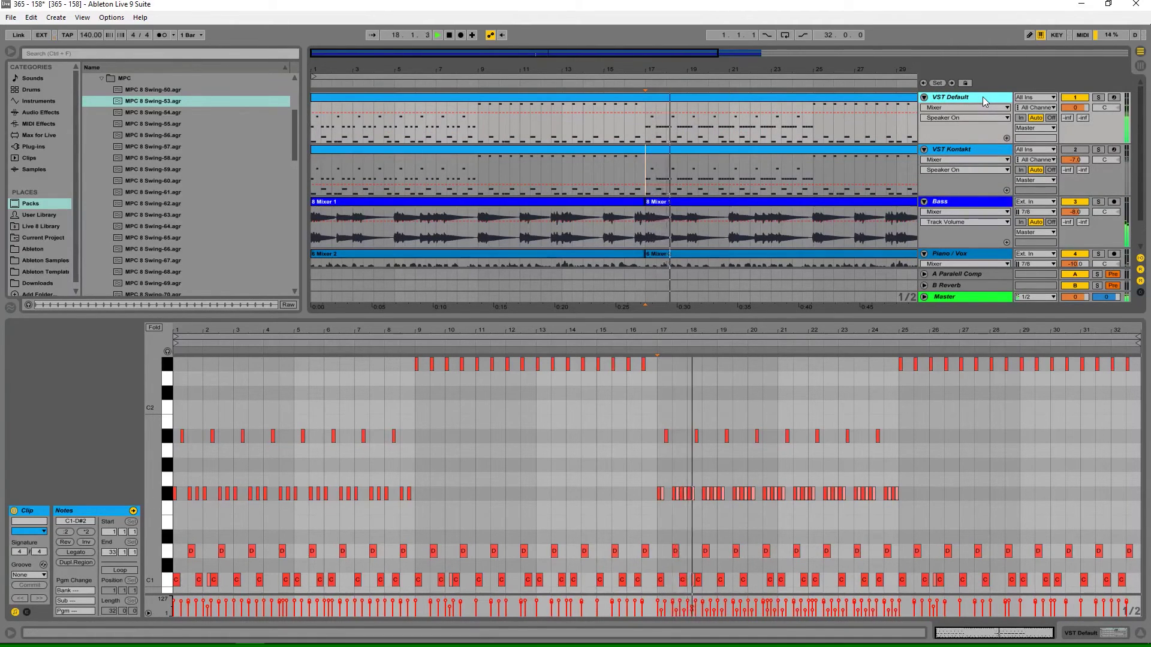
pyautogui.press('space')
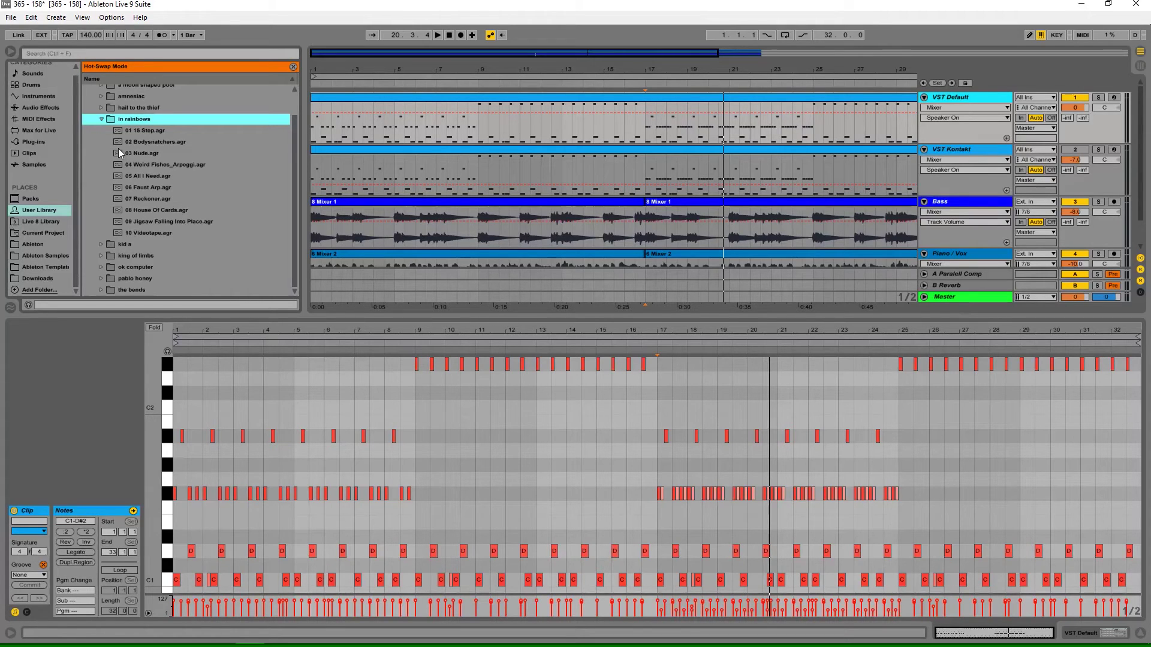
pyautogui.click(177, 211)
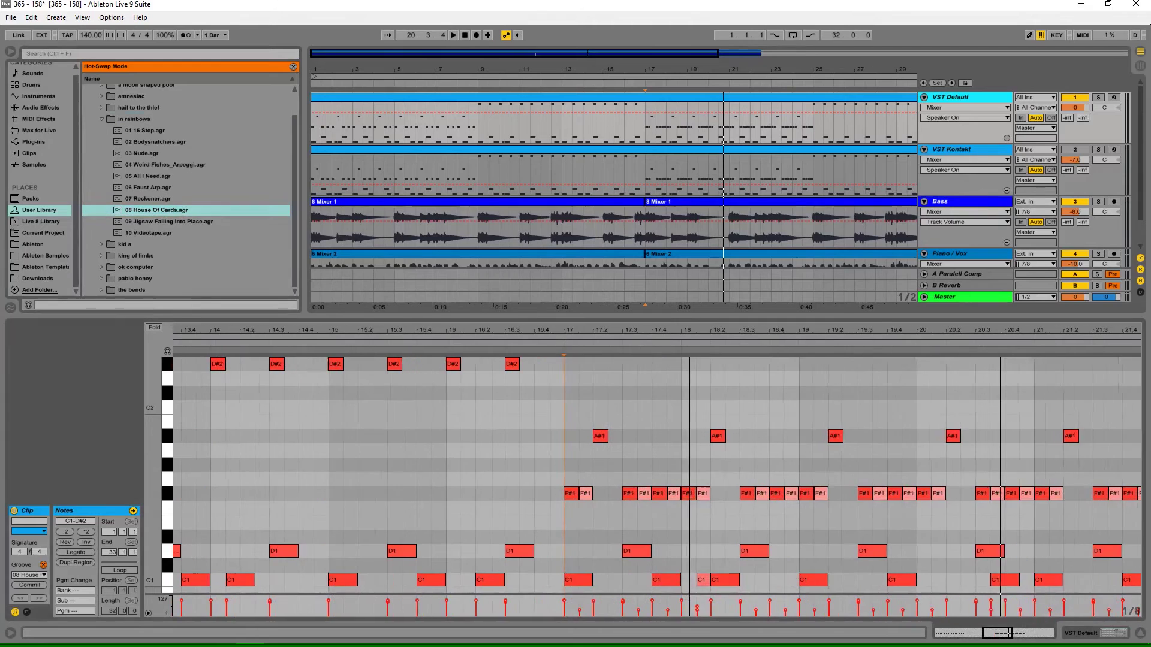
pyautogui.click(668, 357)
pyautogui.hotkey('ctrl', 'a')
pyautogui.hotkey('ctrl', 'q')
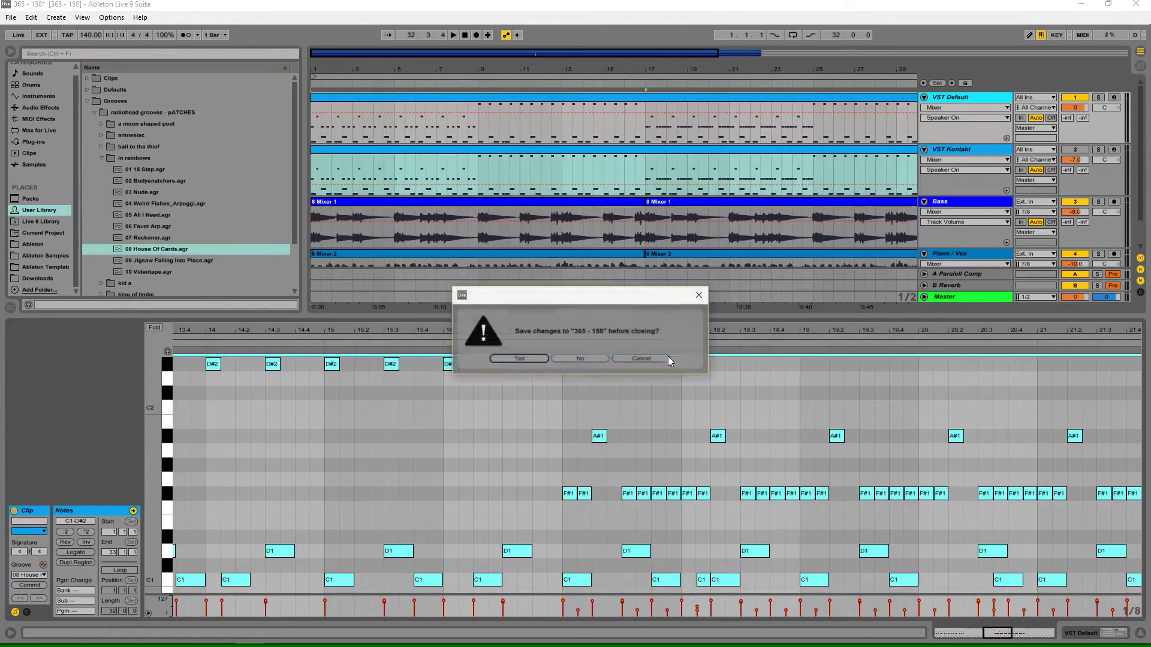
pyautogui.click(645, 357)
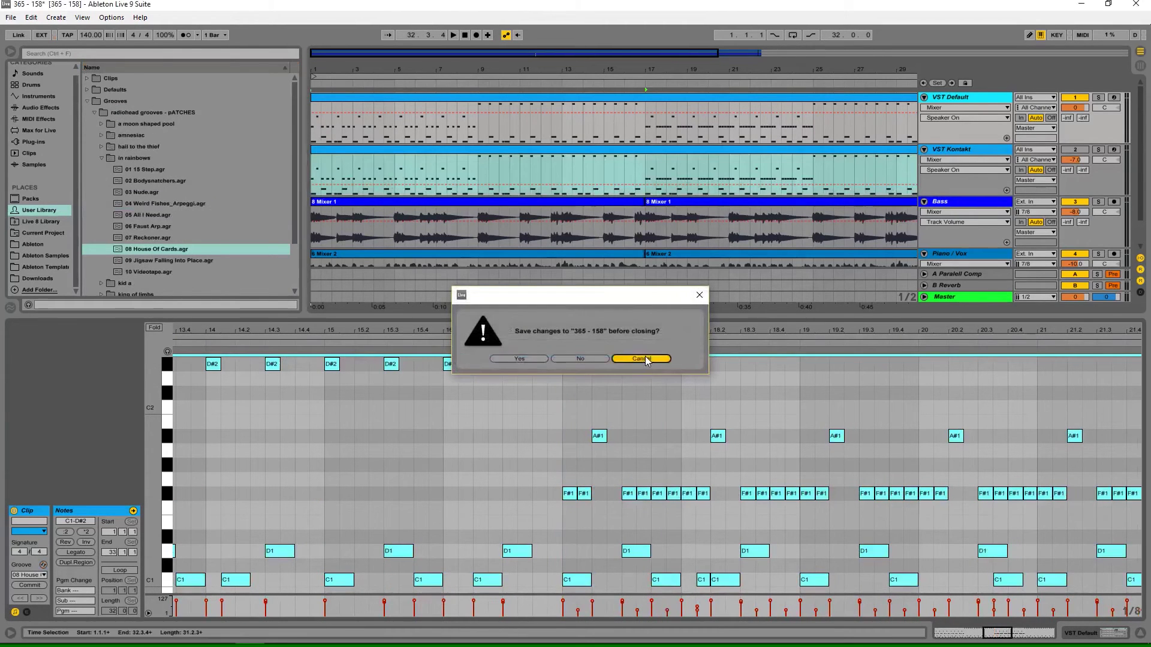
# Select all notes across the full length of the VST Kontakt clip
pyautogui.click(665, 412)
pyautogui.moveTo(696, 333); pyautogui.dragTo(699, 316)
pyautogui.click(688, 369)
pyautogui.hotkey('ctrl', 'a')
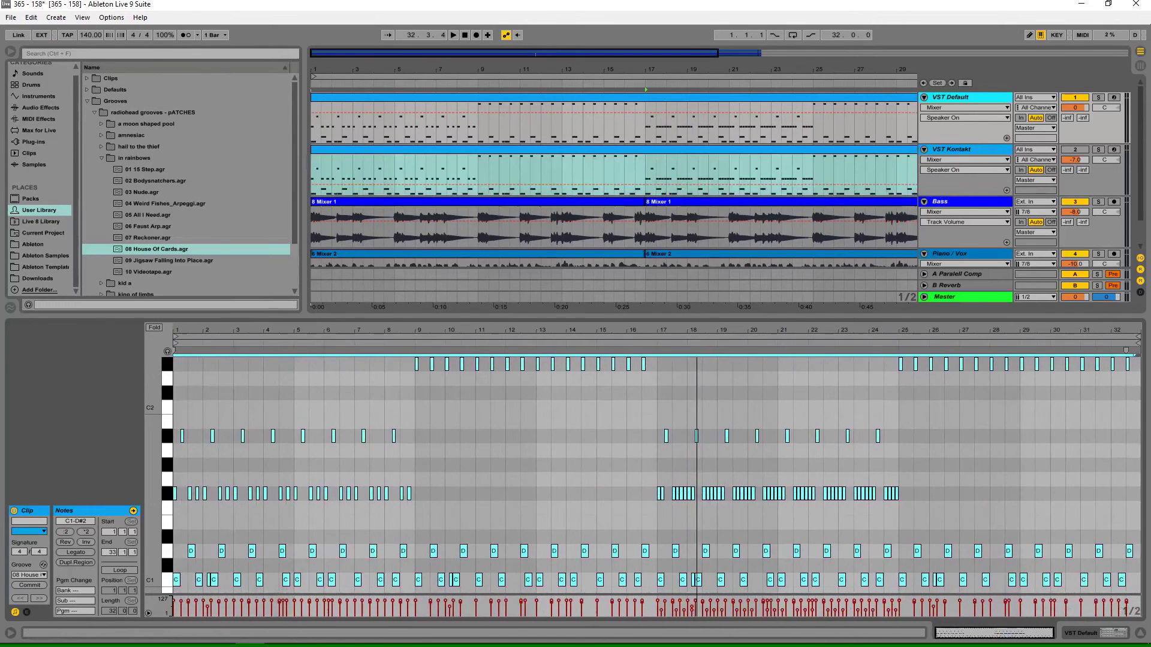
# Select all notes in the VST Default clip and quantize them onto the grid
pyautogui.click(956, 98)
pyautogui.click(705, 97)
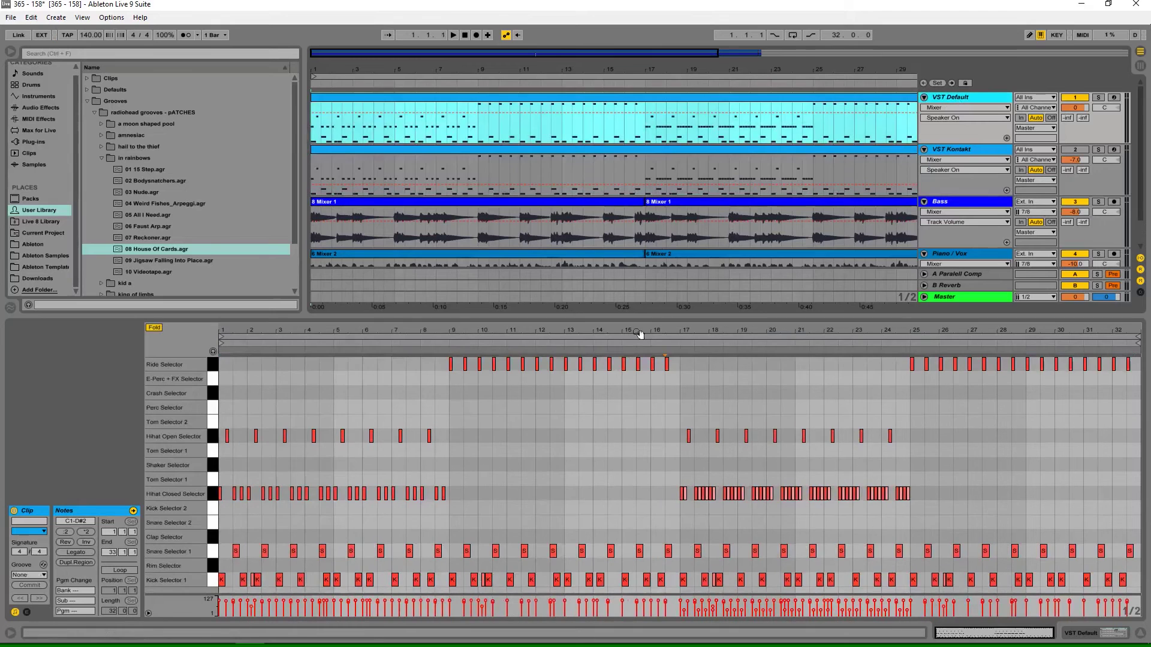
pyautogui.moveTo(750, 332); pyautogui.dragTo(750, 374)
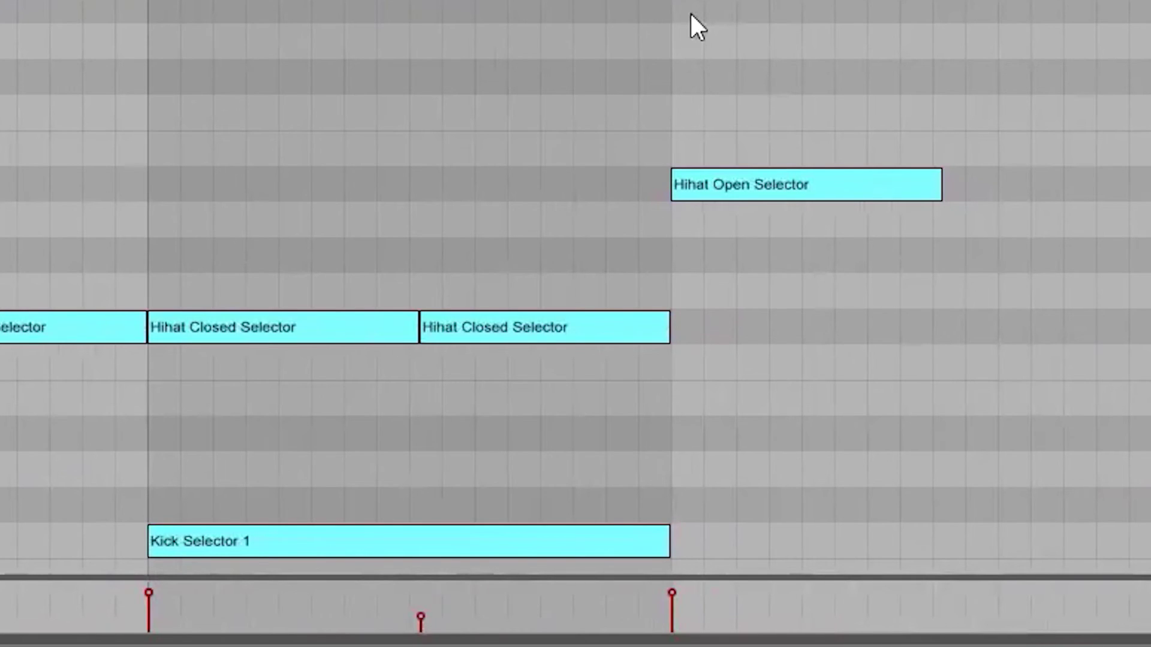
pyautogui.hotkey('ctrl', 'z')
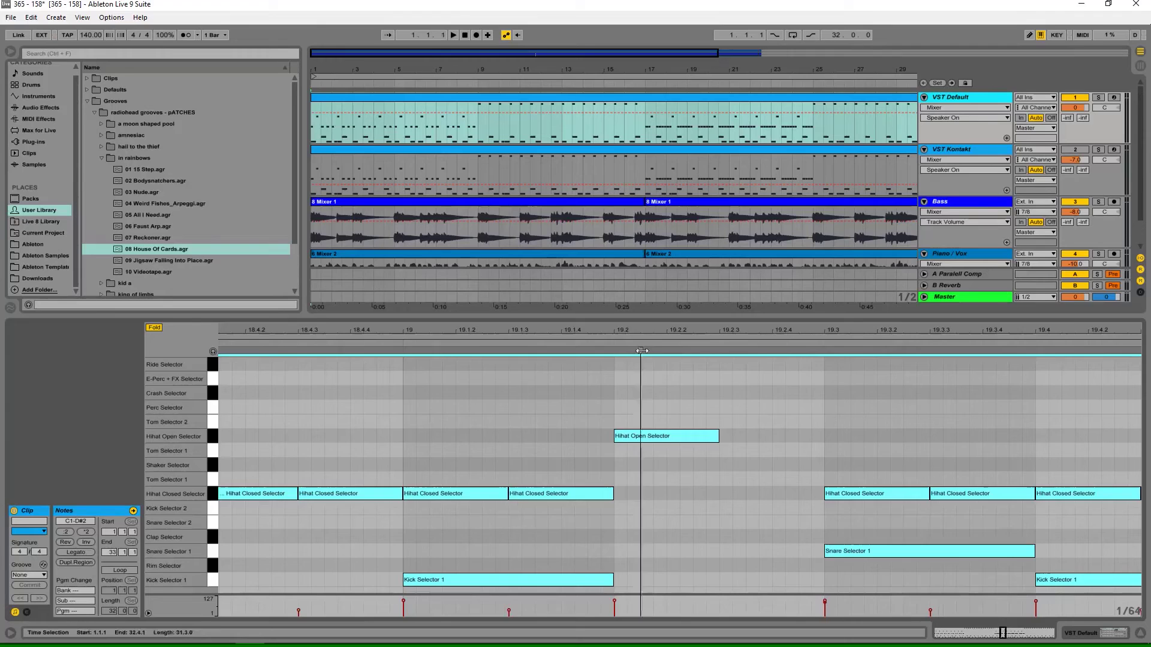
pyautogui.moveTo(681, 331); pyautogui.dragTo(681, 222)
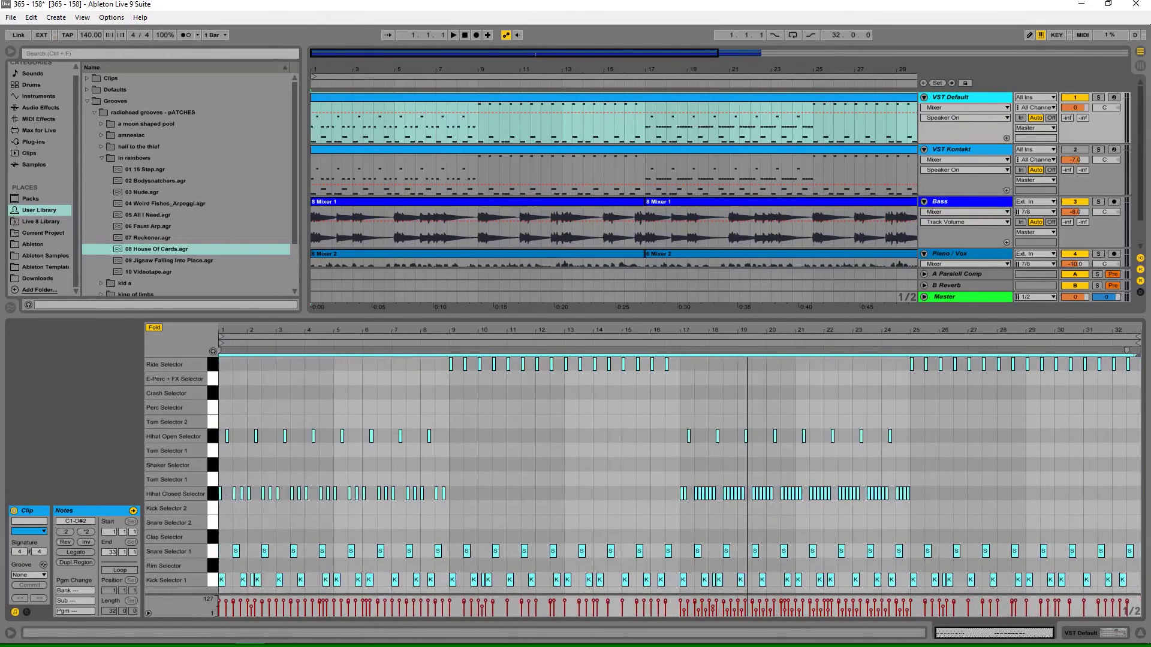
# Solo the VST Default track and play its clip from bar 17 without a groove
pyautogui.click(739, 375)
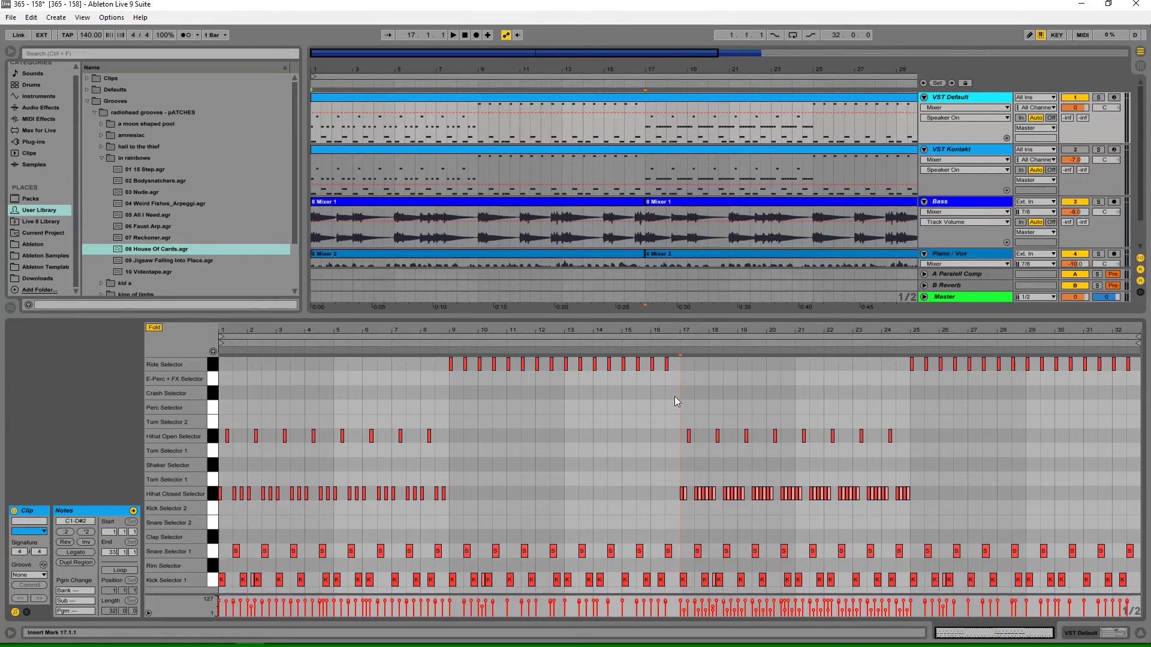
pyautogui.click(1098, 97)
pyautogui.press('space')
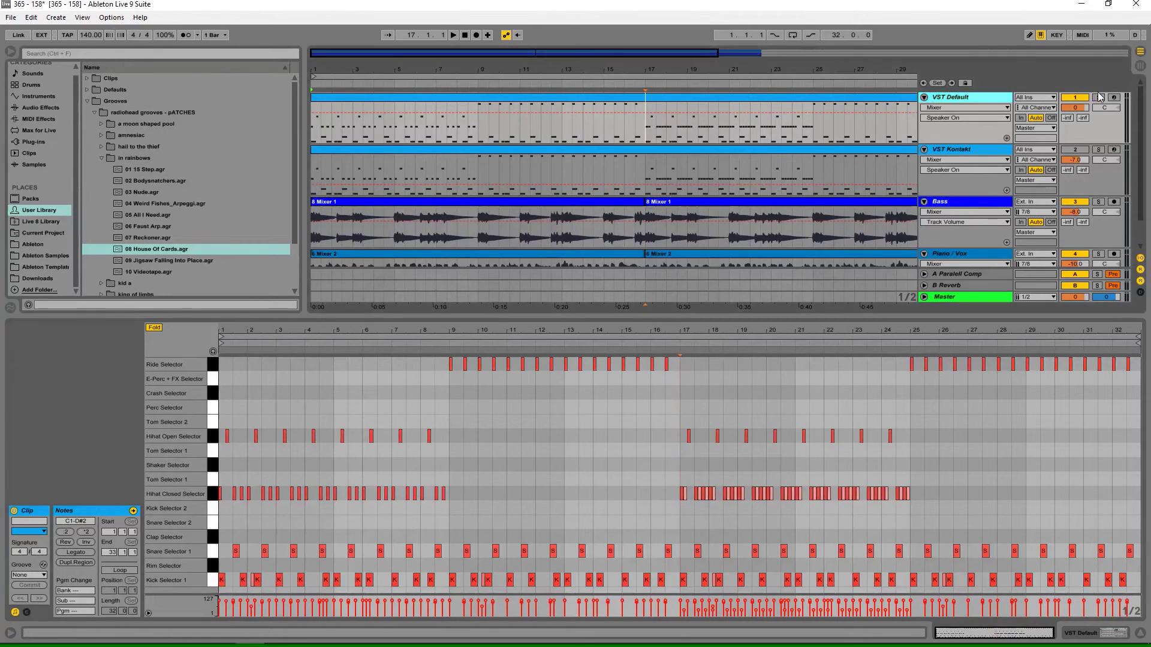
pyautogui.press('space')
pyautogui.press('space')
pyautogui.press('space')
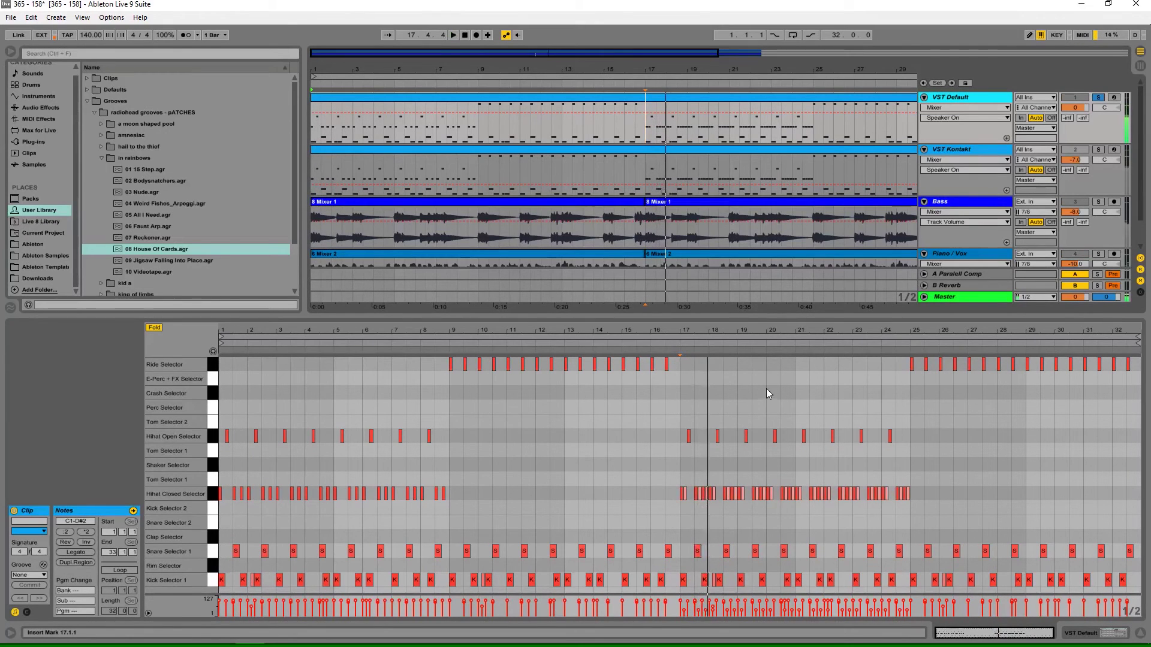
# Set the VST Default clip's groove to 08 House Of Cards and audition it from bar 17
pyautogui.moveTo(810, 331); pyautogui.dragTo(773, 339)
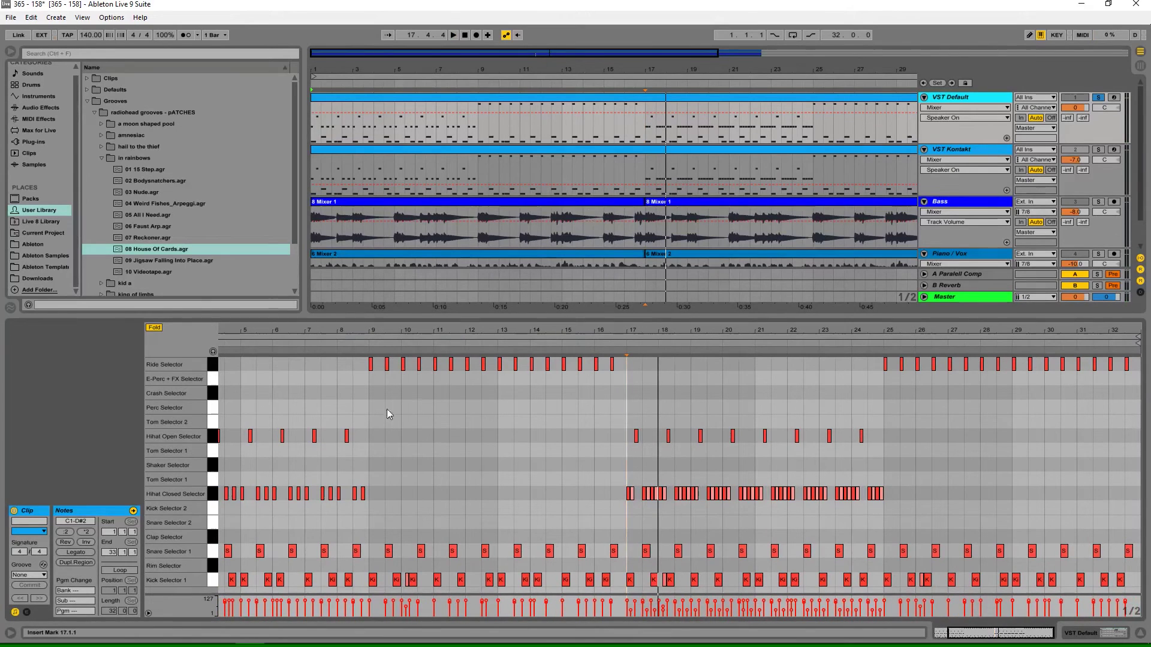
pyautogui.click(29, 575)
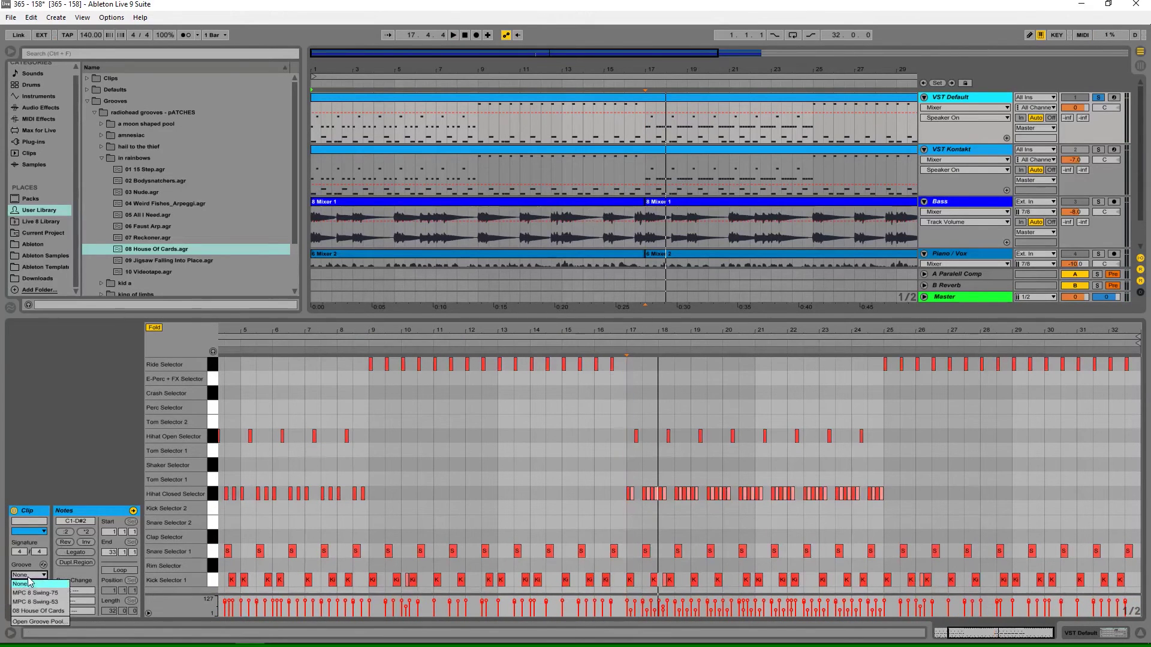
pyautogui.click(32, 611)
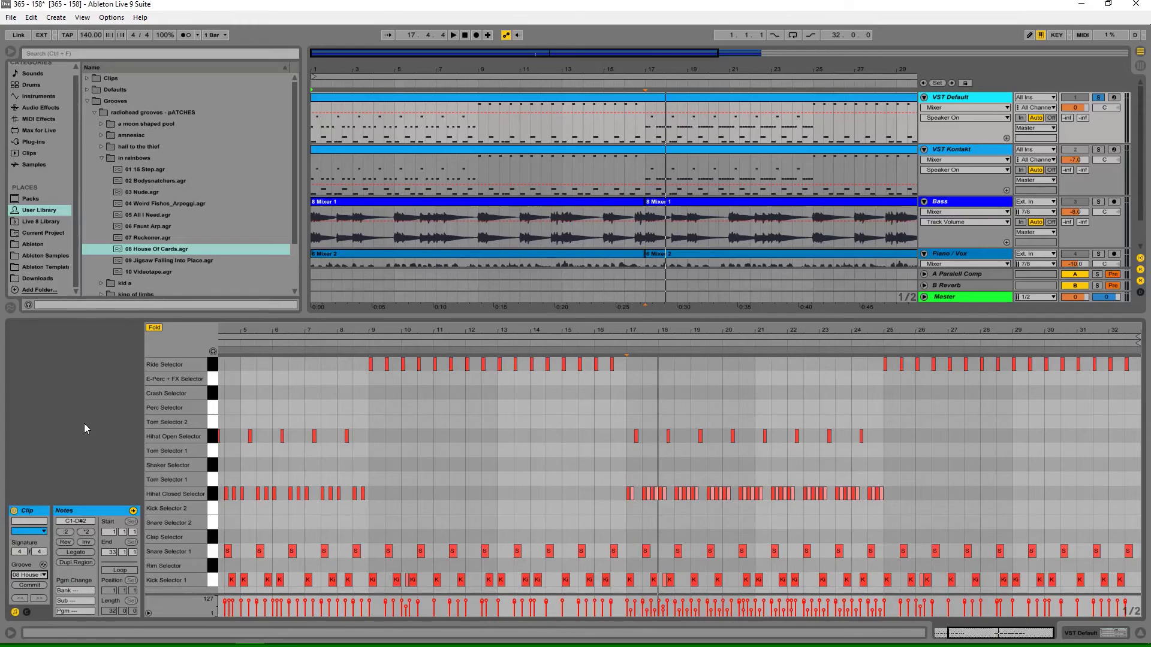
pyautogui.moveTo(633, 334); pyautogui.dragTo(499, 383)
pyautogui.press('space')
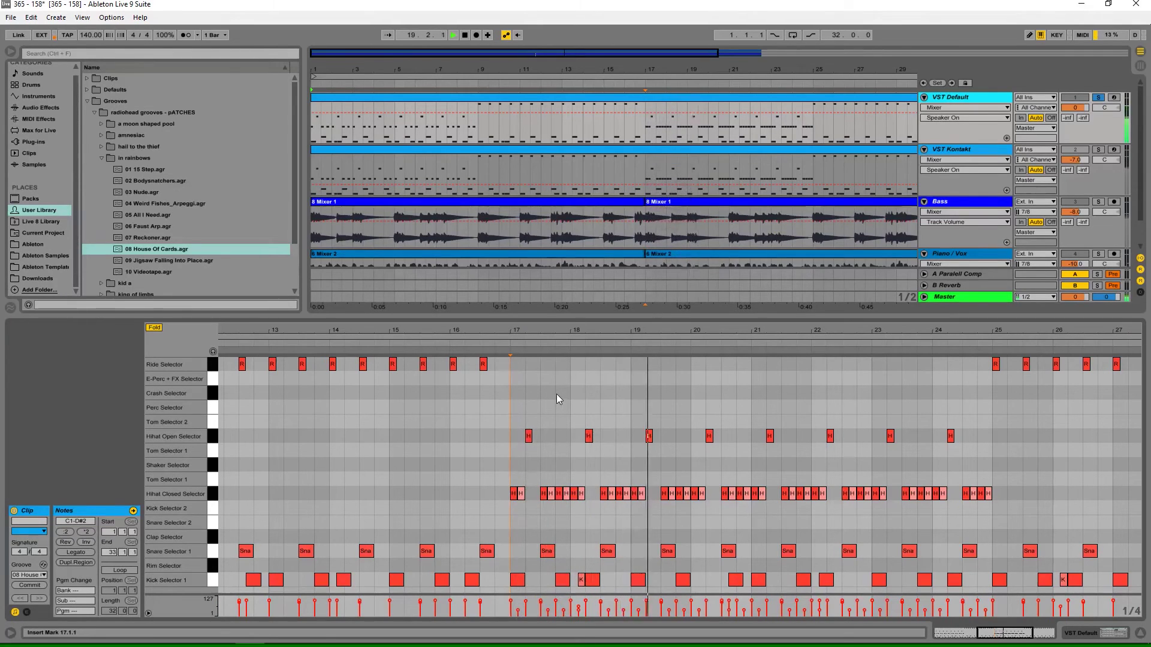
# Set the VST Default clip's groove to None and play it from bar 17 with the metronome on
pyautogui.click(38, 576)
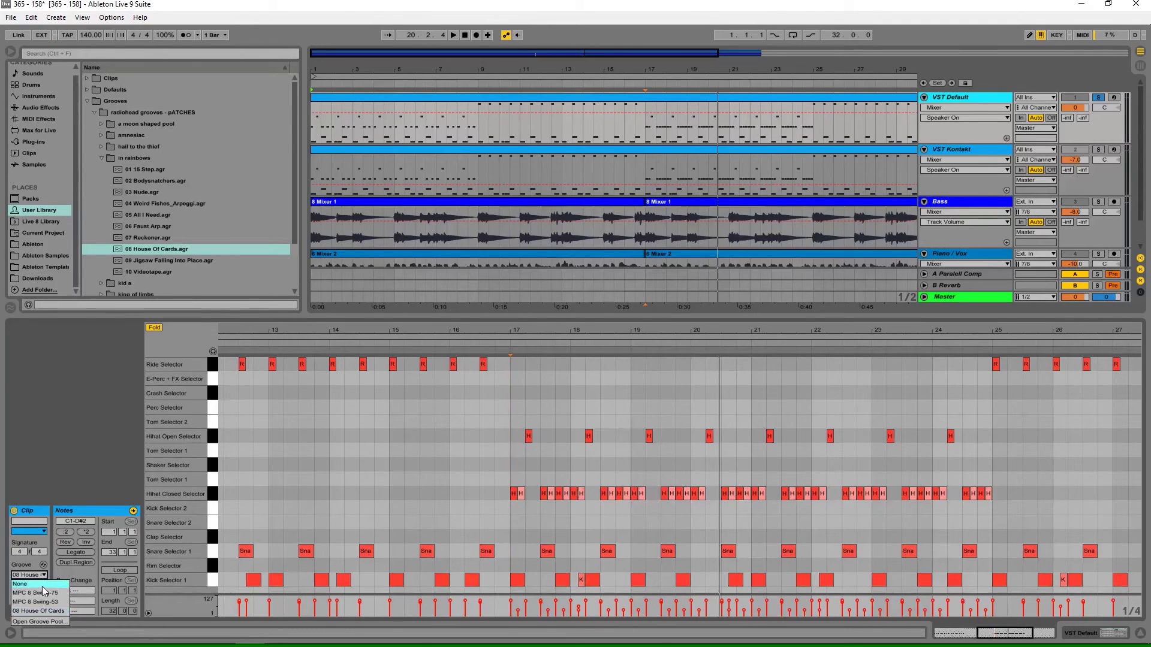
pyautogui.click(43, 585)
pyautogui.press('space')
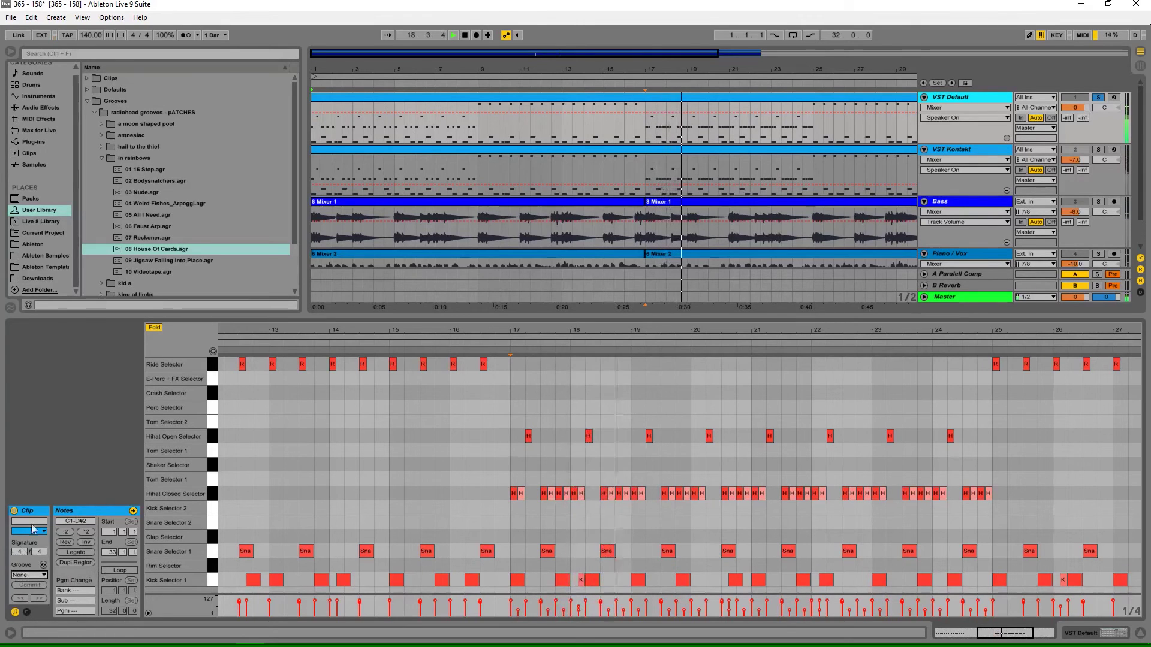
pyautogui.press('space')
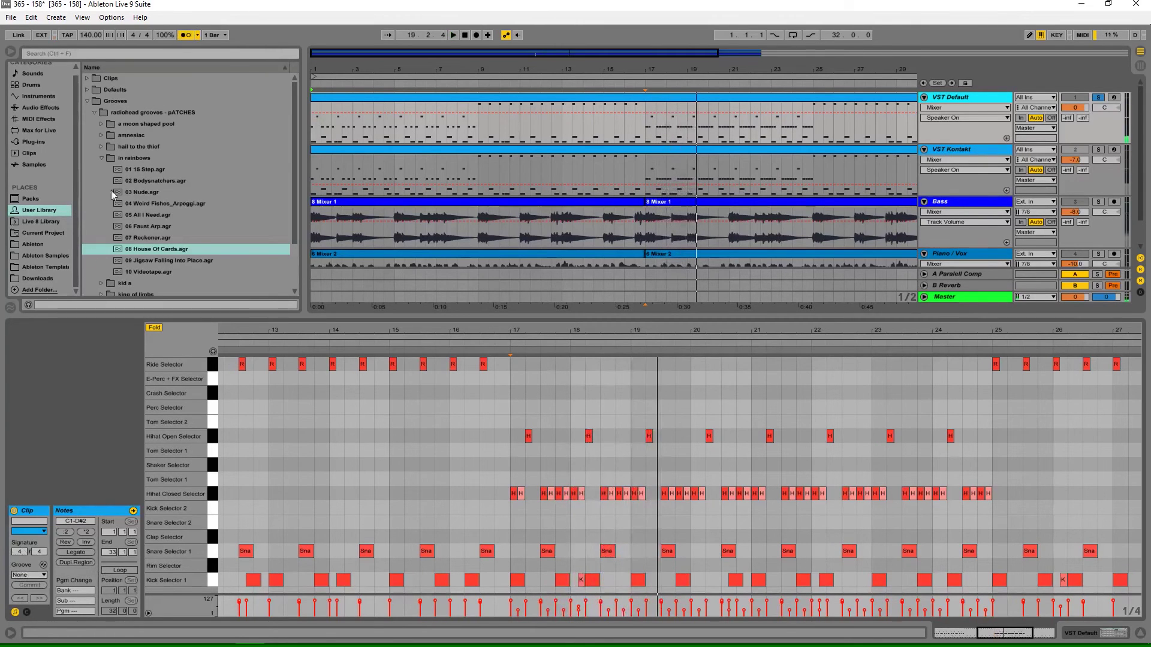
pyautogui.press('space')
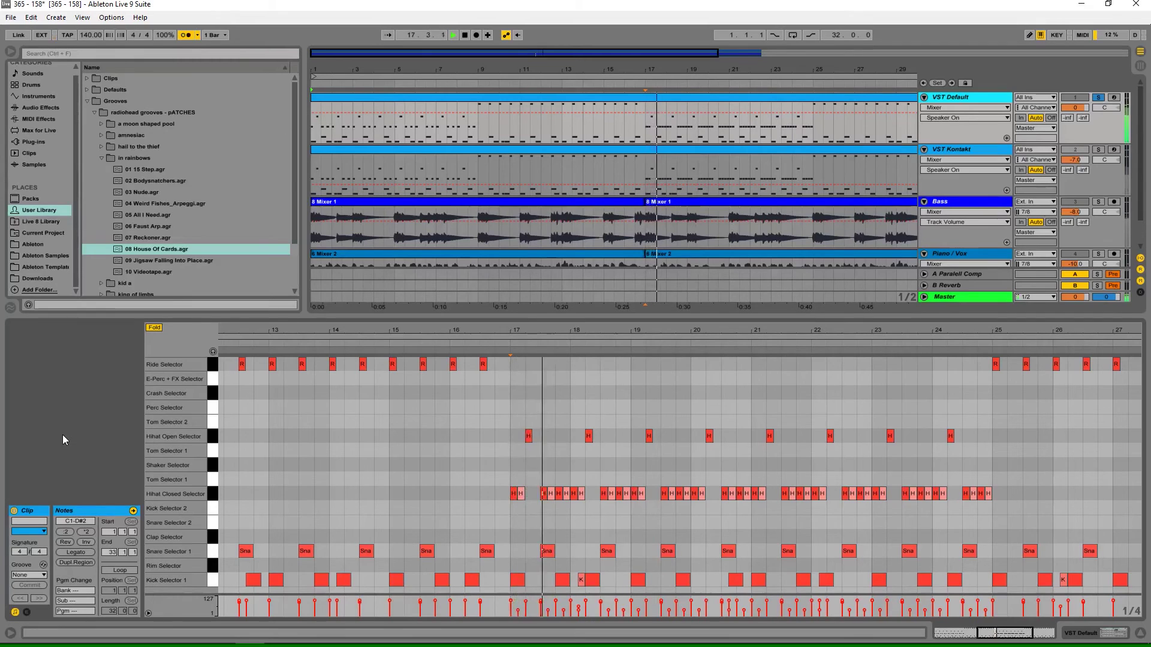
# Lower the Master's cue volume to -11.0 dB in the Session view, then return to the Arrangement view
pyautogui.press('Tab')
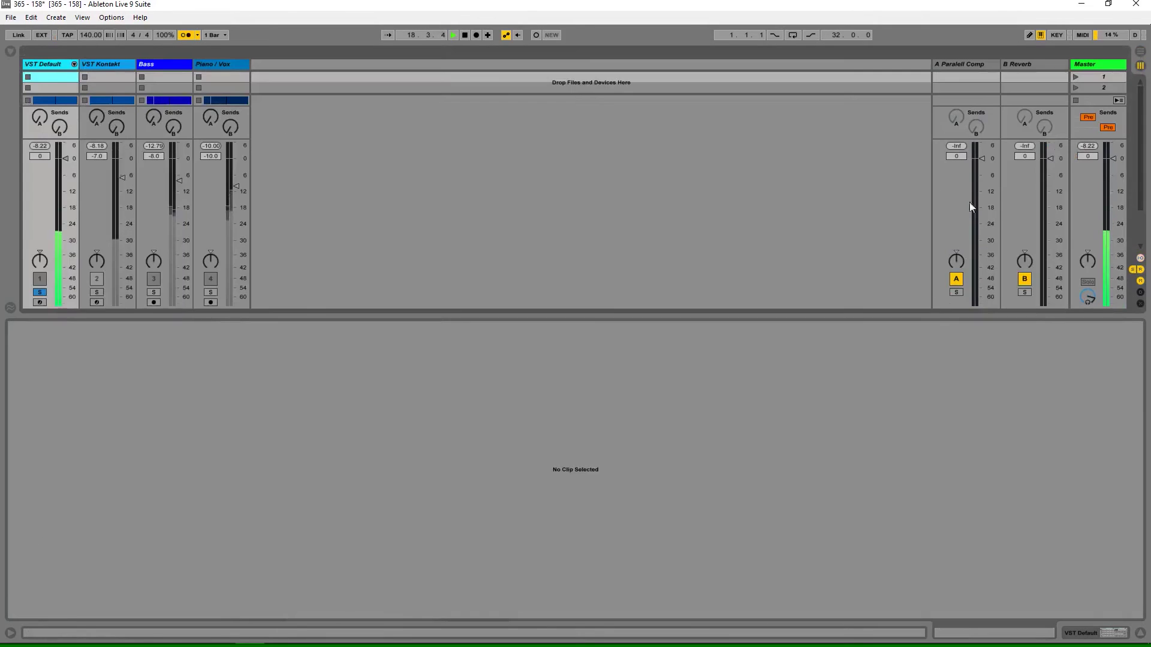
pyautogui.click(1087, 297)
pyautogui.moveTo(1087, 297); pyautogui.dragTo(1087, 291)
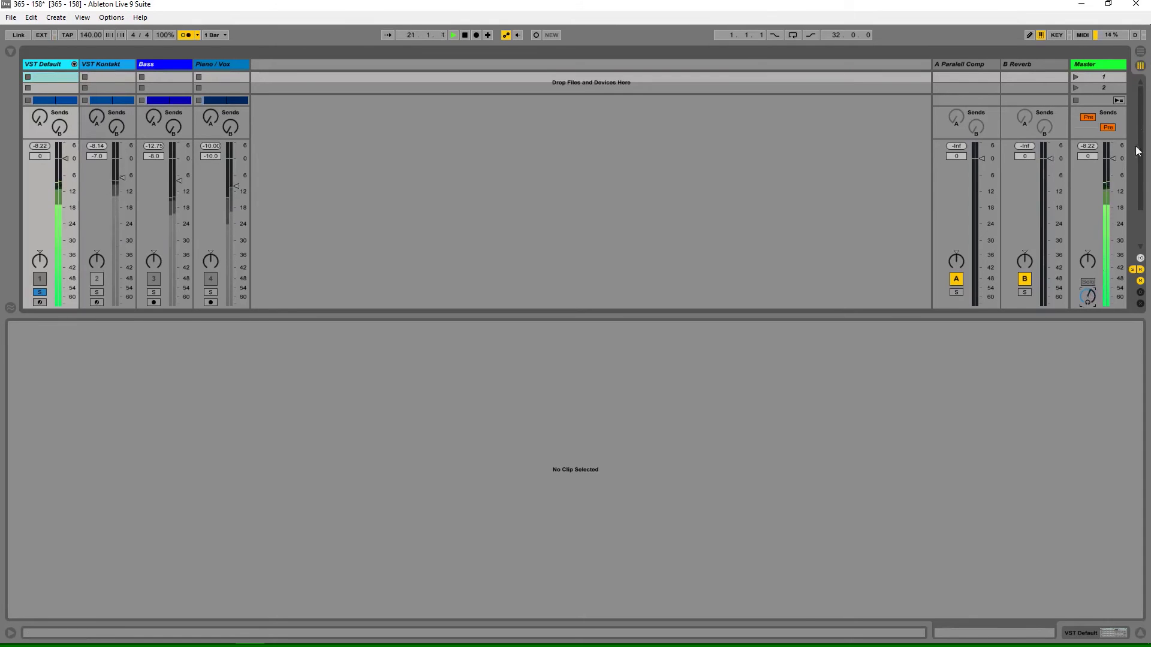
pyautogui.click(1140, 51)
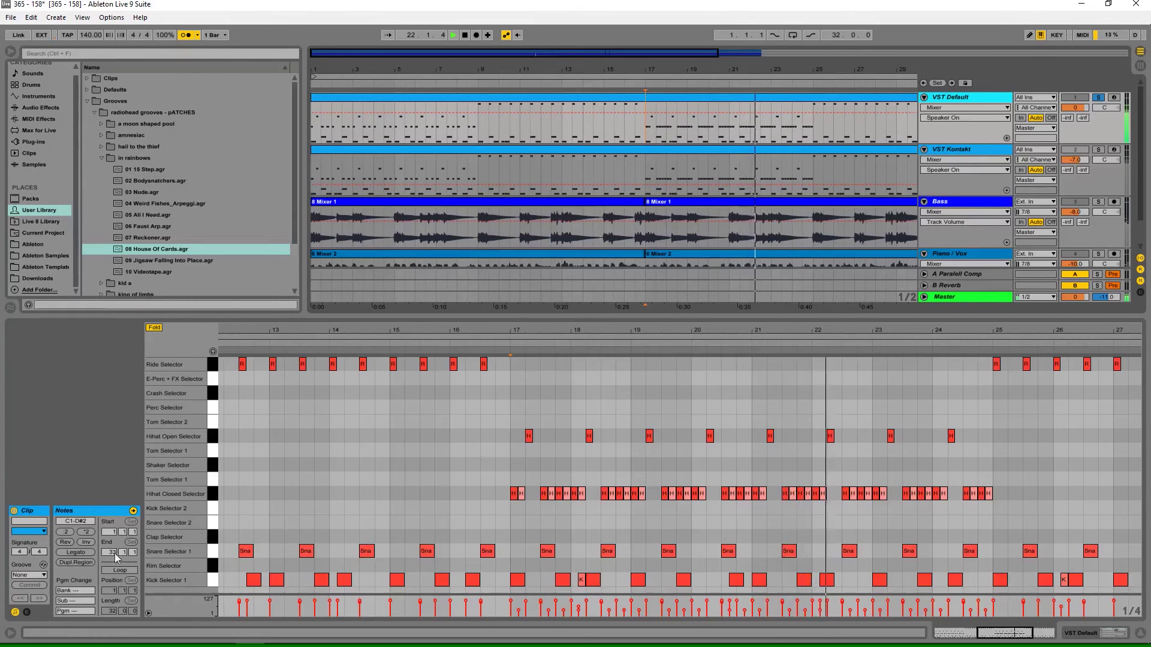
# Reapply the 08 House Of Cards groove to the VST Default clip and play it against the metronome
pyautogui.click(41, 576)
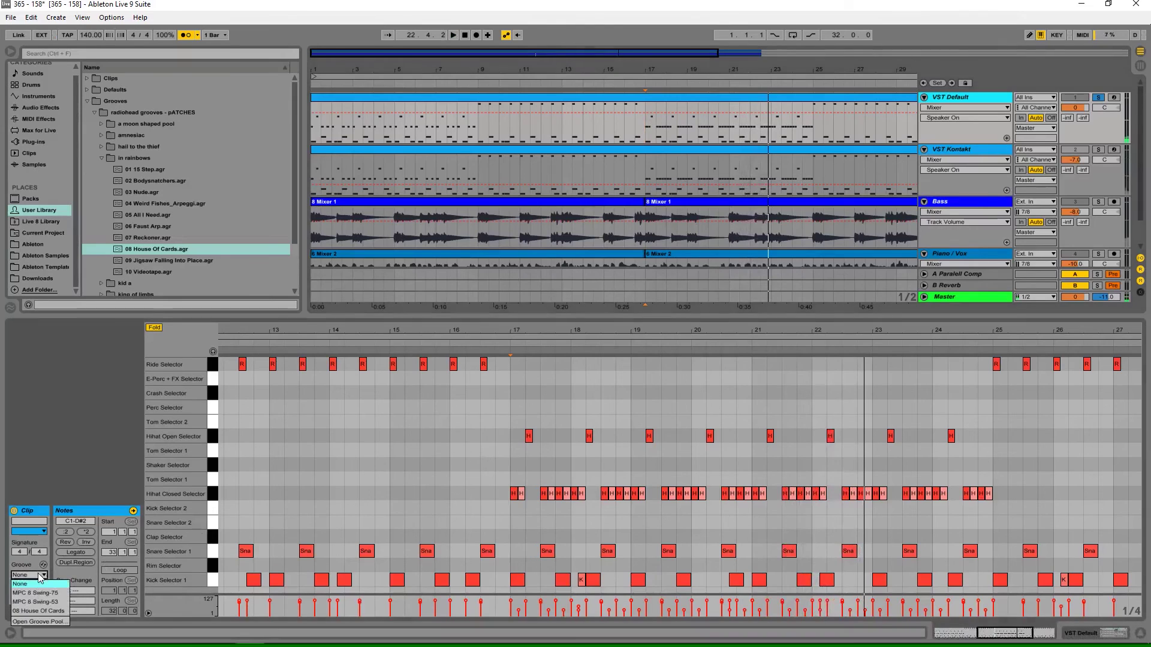
pyautogui.click(43, 610)
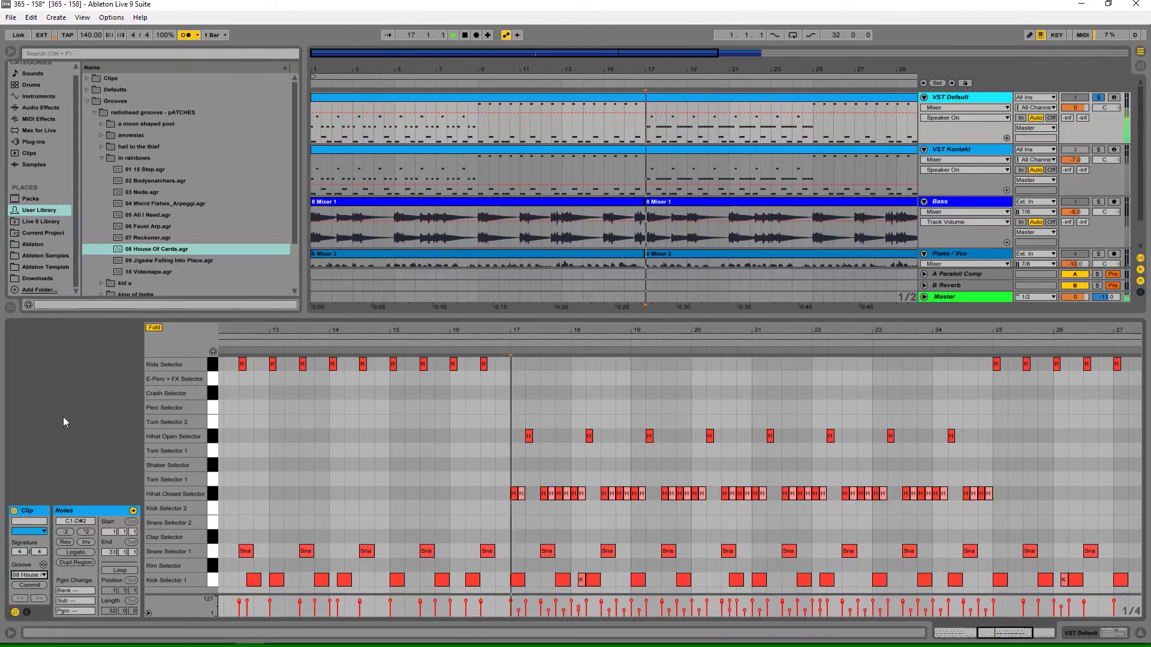
# Hot-swap the clip's groove through 01 15 Step, 02 Bodysnatchers, 03 Nude, 04 Weird Fishes_Arpeggi and 09 Jigsaw Falling Into Place, auditioning each
pyautogui.click(42, 565)
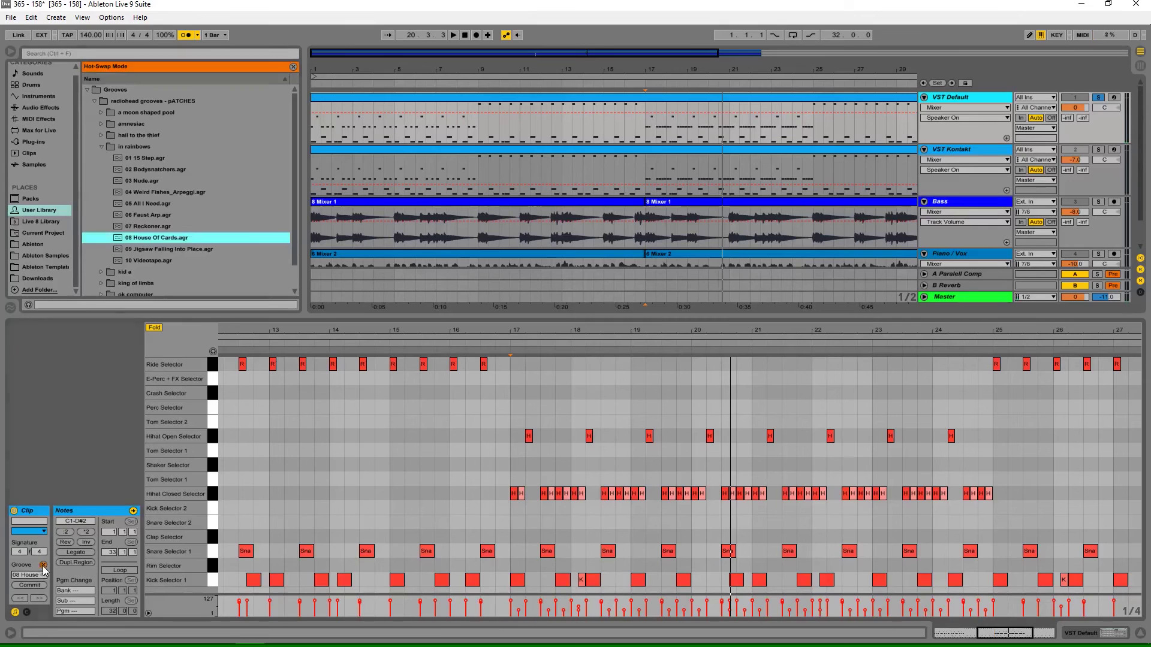
pyautogui.doubleClick(174, 160)
pyautogui.press('space')
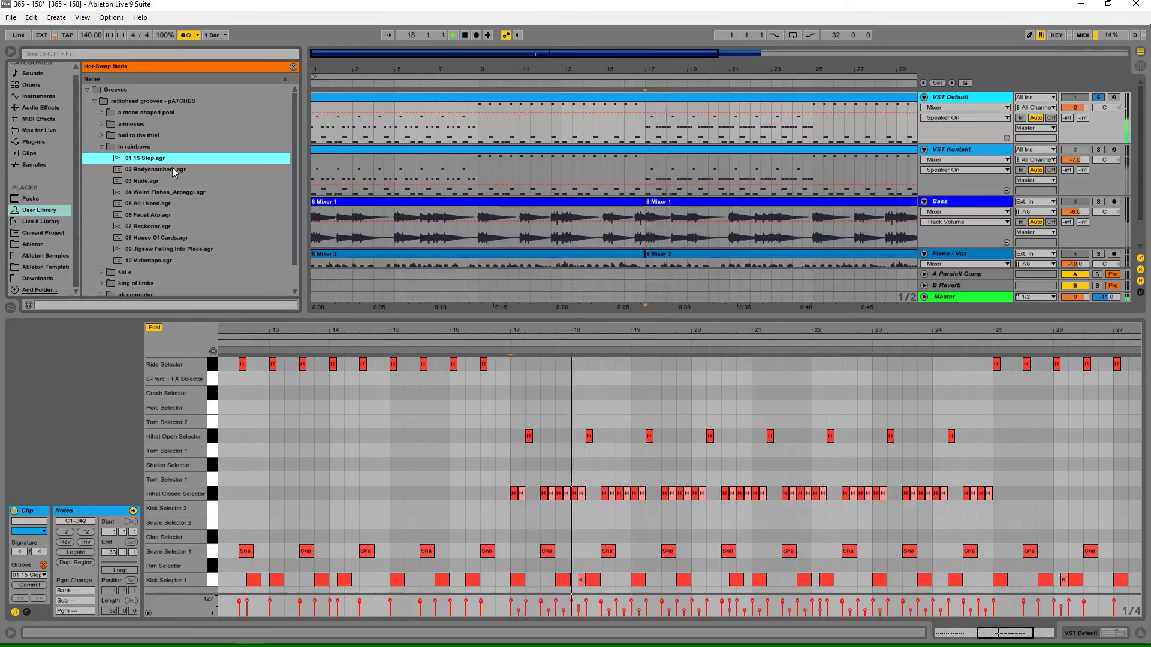
pyautogui.click(173, 169)
pyautogui.press('space')
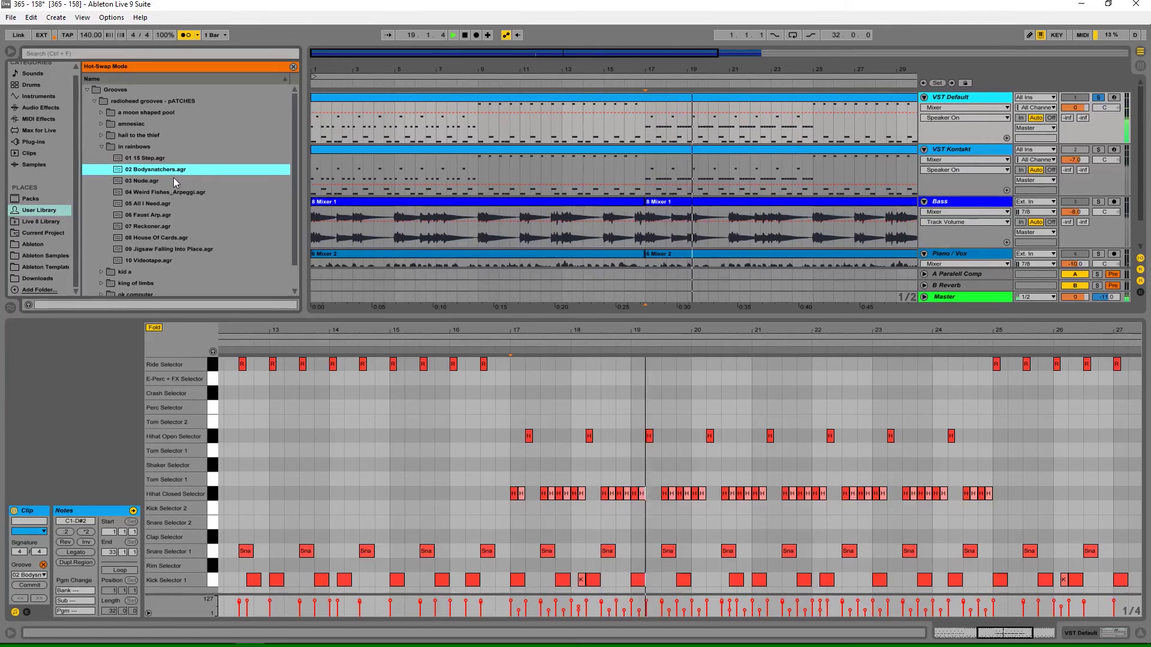
pyautogui.click(172, 180)
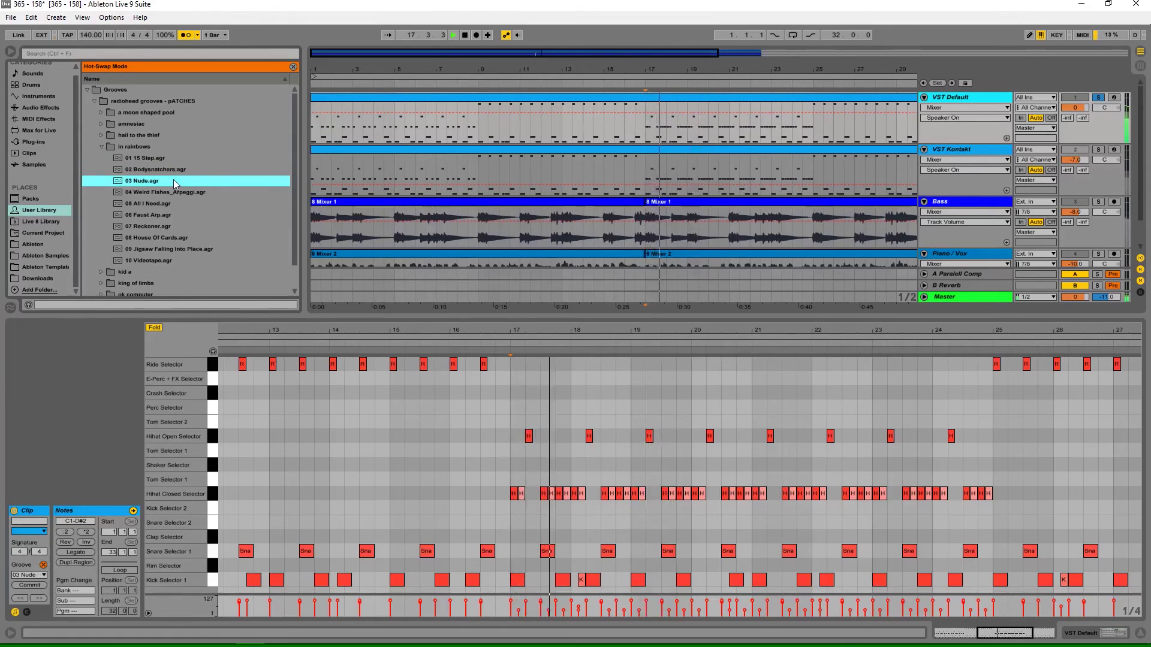
pyautogui.click(193, 192)
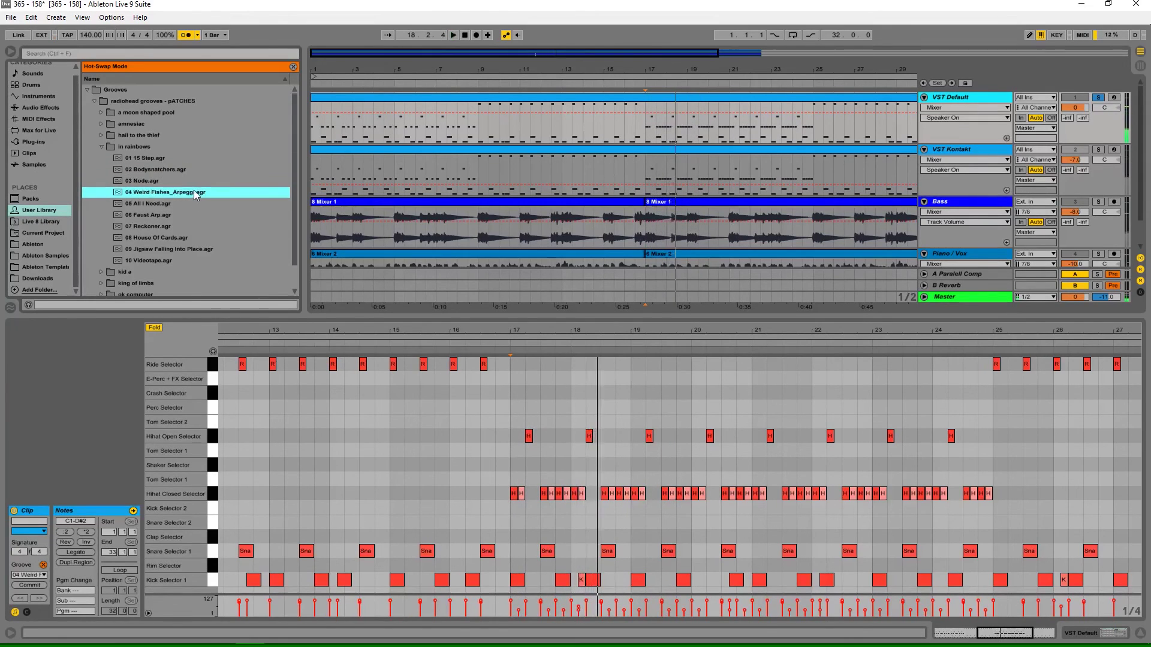
pyautogui.click(218, 249)
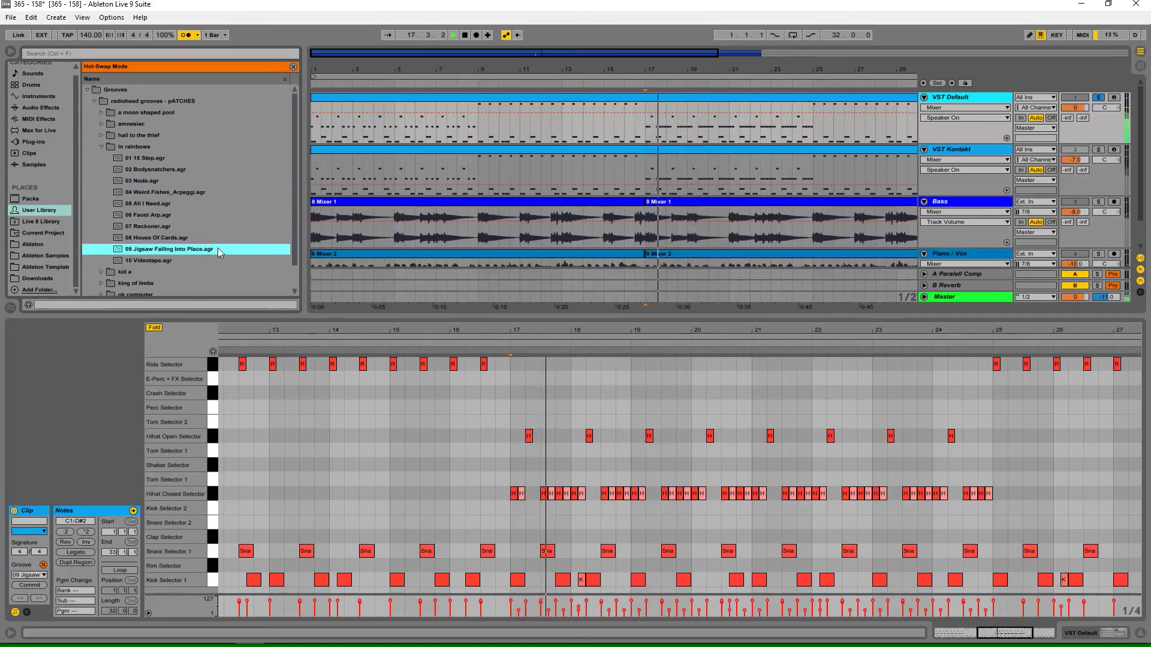
# Hot-swap the VST Default clip's groove back to 08 House Of Cards, audition it, and leave hot-swap mode
pyautogui.click(206, 238)
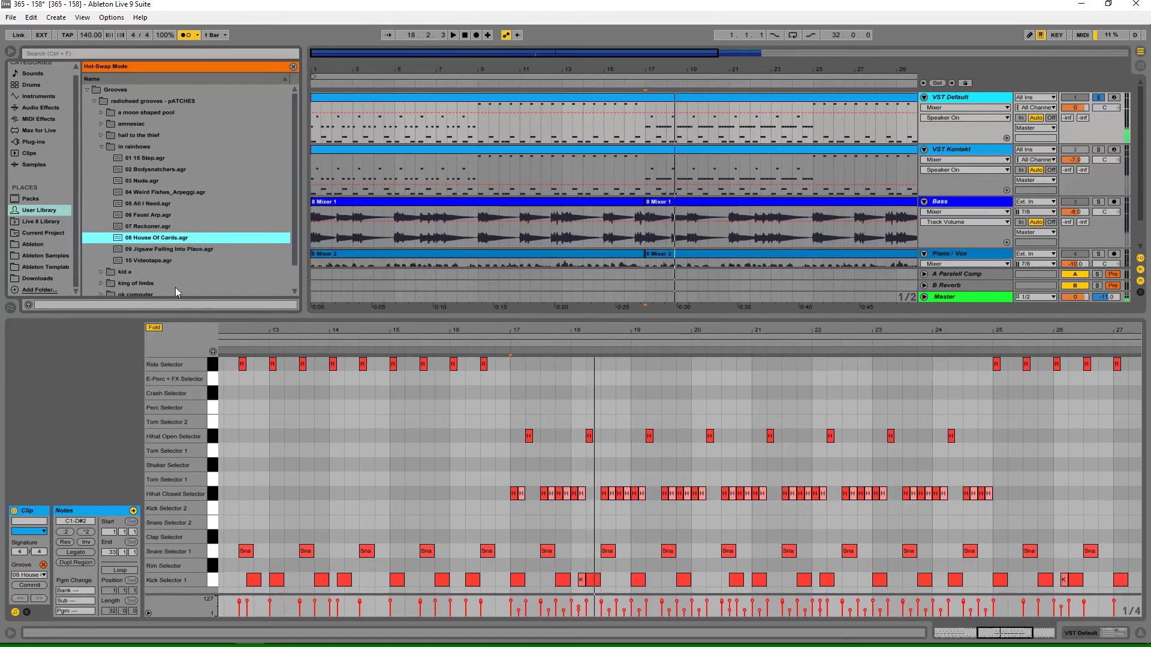
pyautogui.press('space')
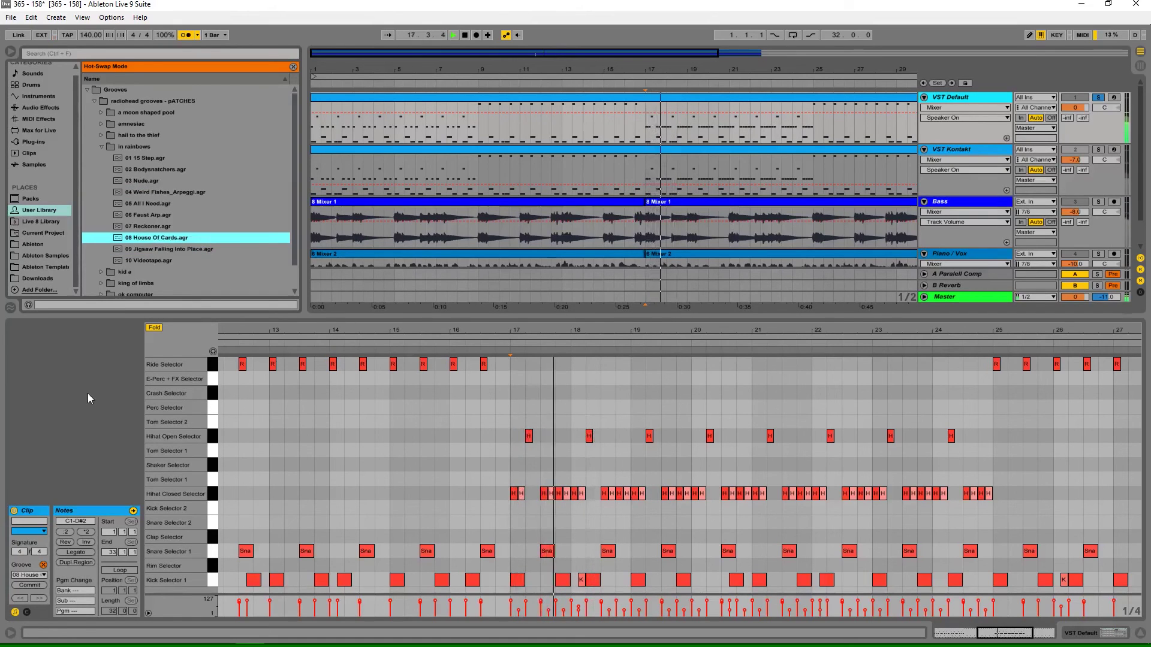
pyautogui.press('space')
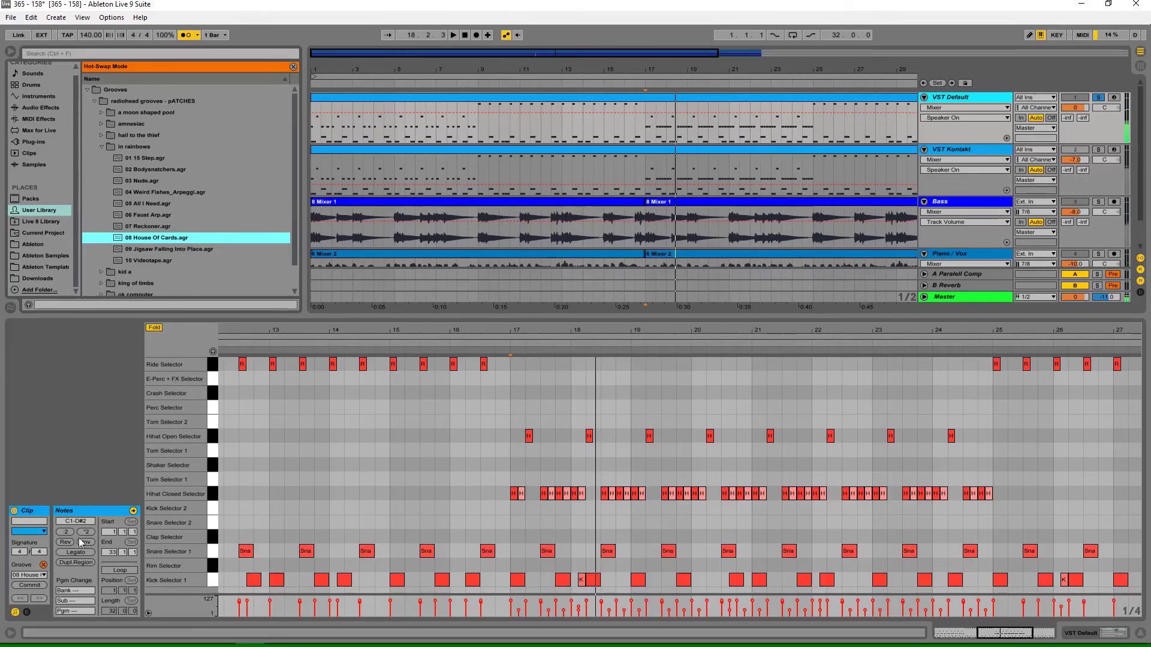
pyautogui.click(44, 565)
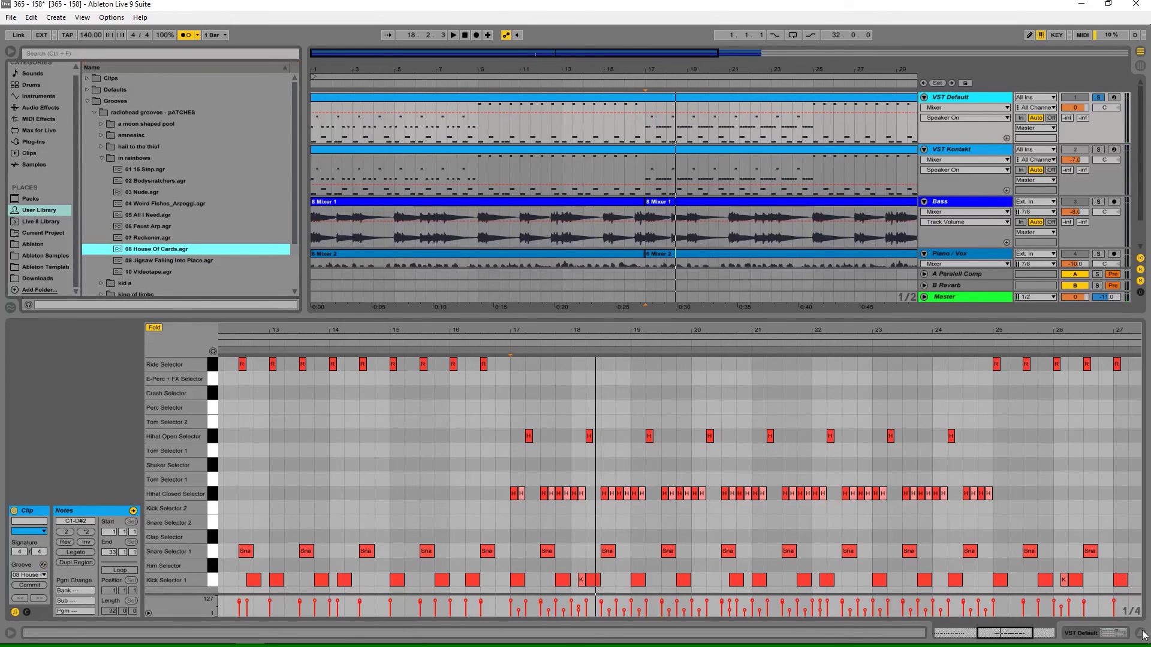
# Turn off the VST Default track's solo and play the full mix from bar 17 with the metronome off
pyautogui.click(1101, 98)
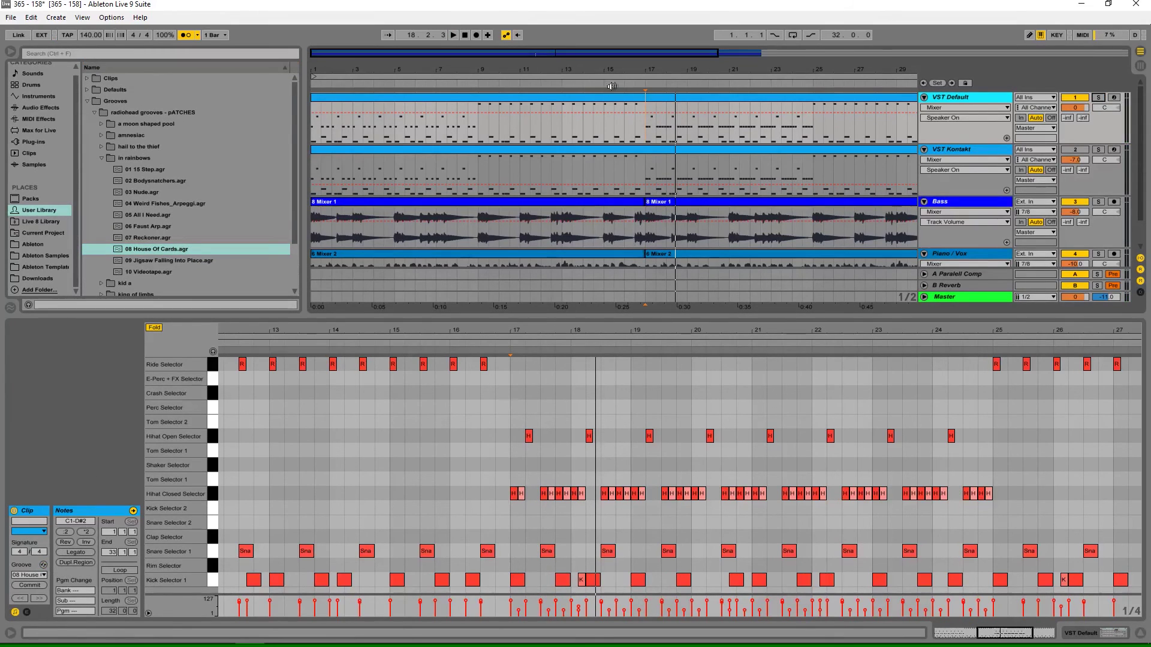
pyautogui.click(663, 97)
pyautogui.click(648, 108)
pyautogui.press('space')
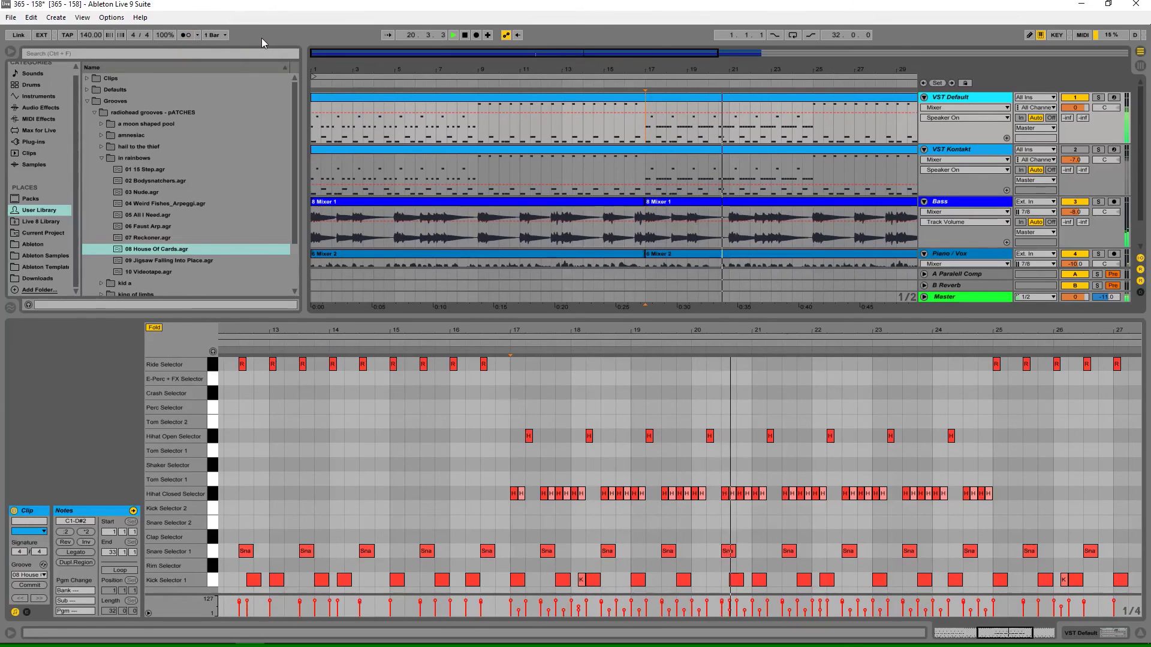
# Hide the clip view to enlarge the arrangement and turn on the arrangement loop during playback
pyautogui.click(1140, 634)
pyautogui.press('-')
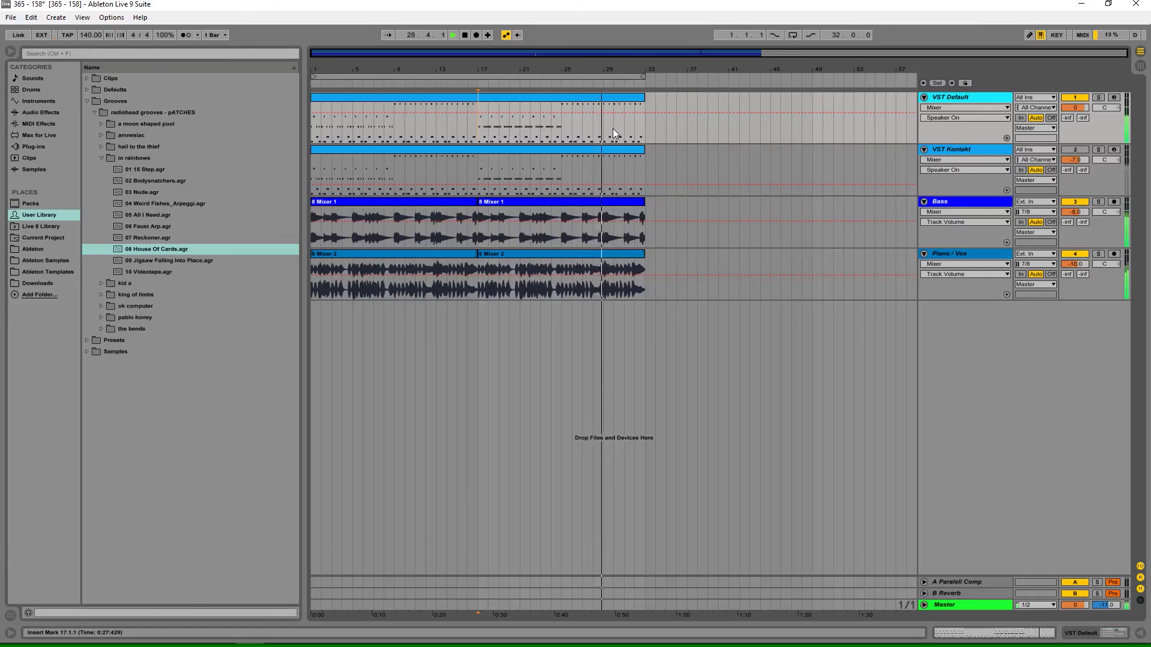
pyautogui.click(795, 35)
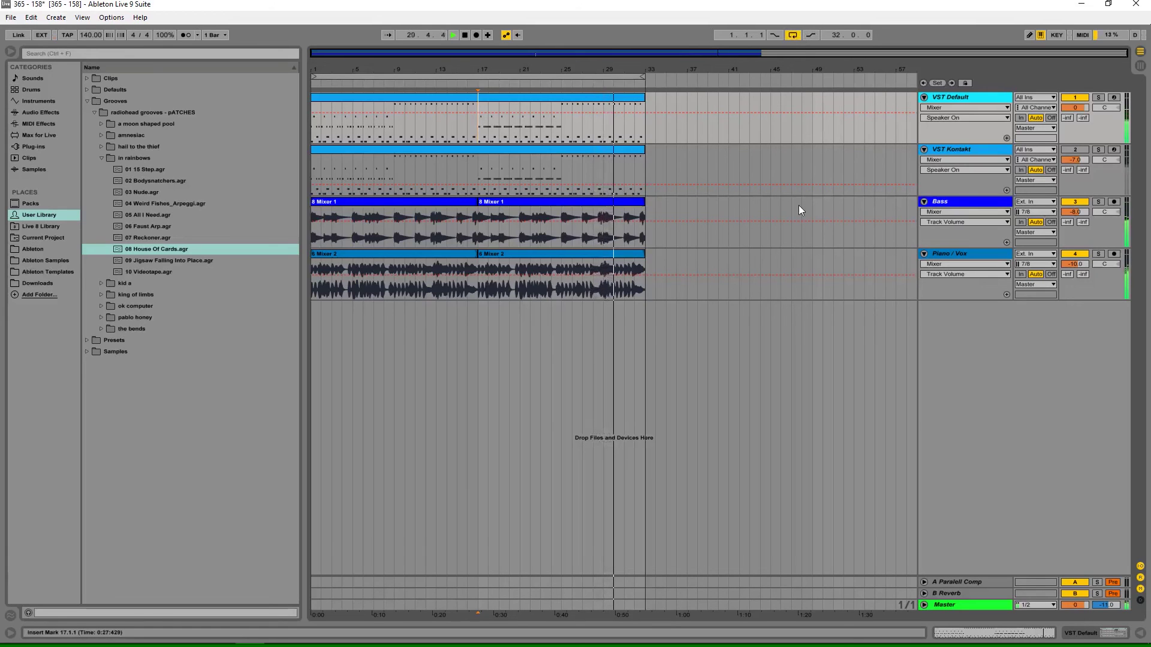